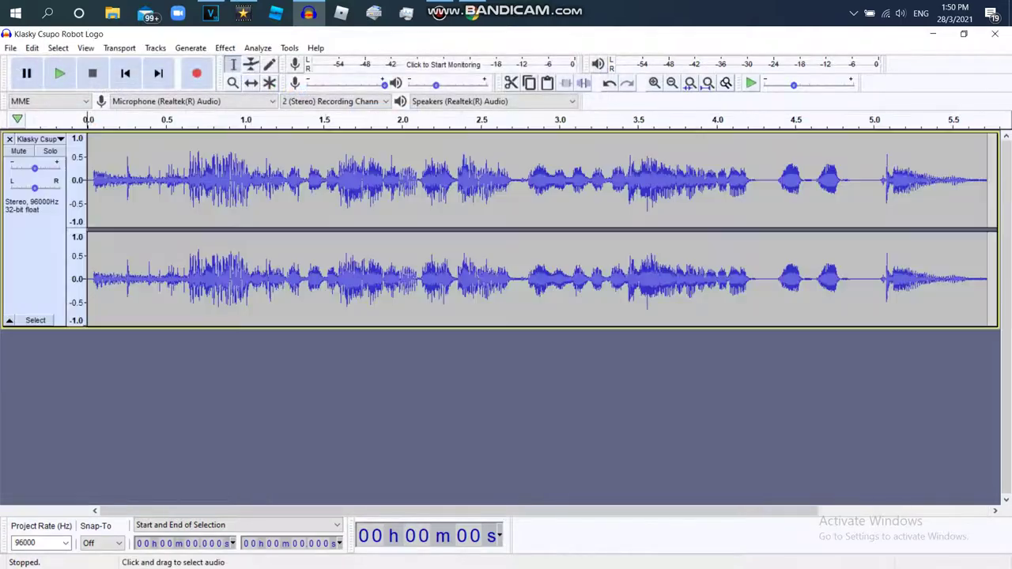
Step: Open Change Tempo for the whole track and preview it at 0 and -95 percent
left_click(225, 47)
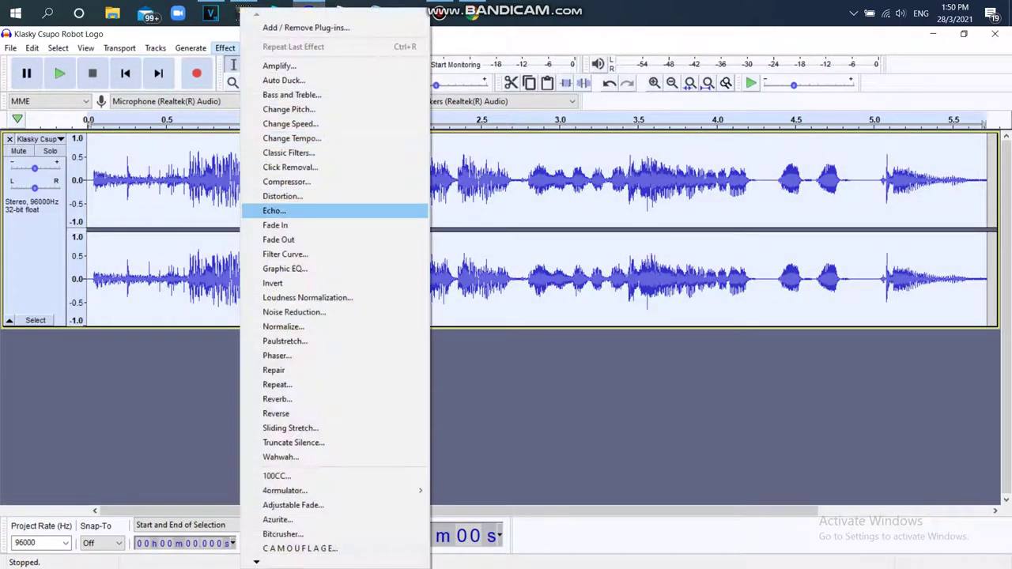
key("Return")
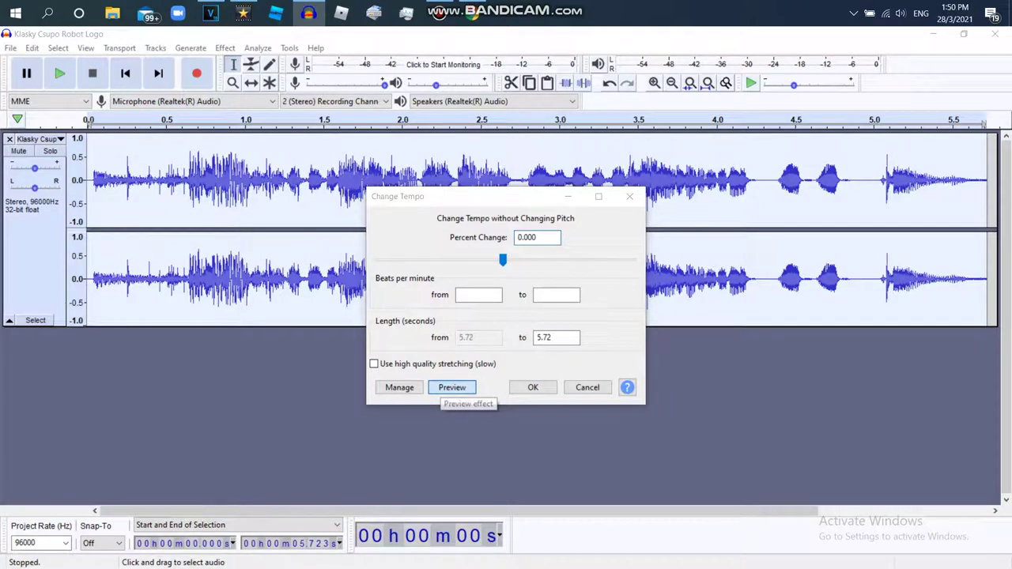
left_click(452, 387)
left_click(563, 244)
left_click_drag(504, 259, 378, 260)
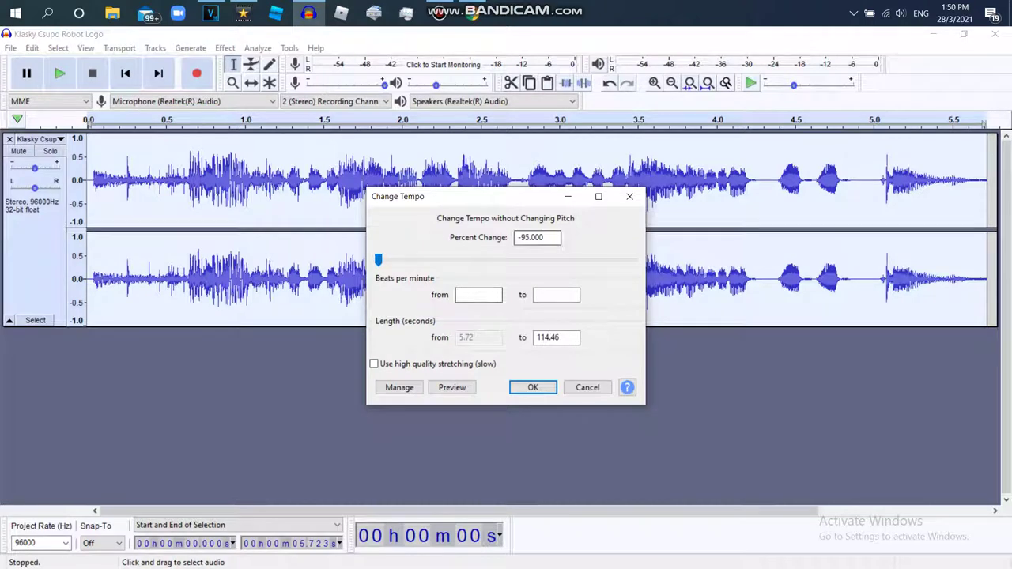
left_click(453, 387)
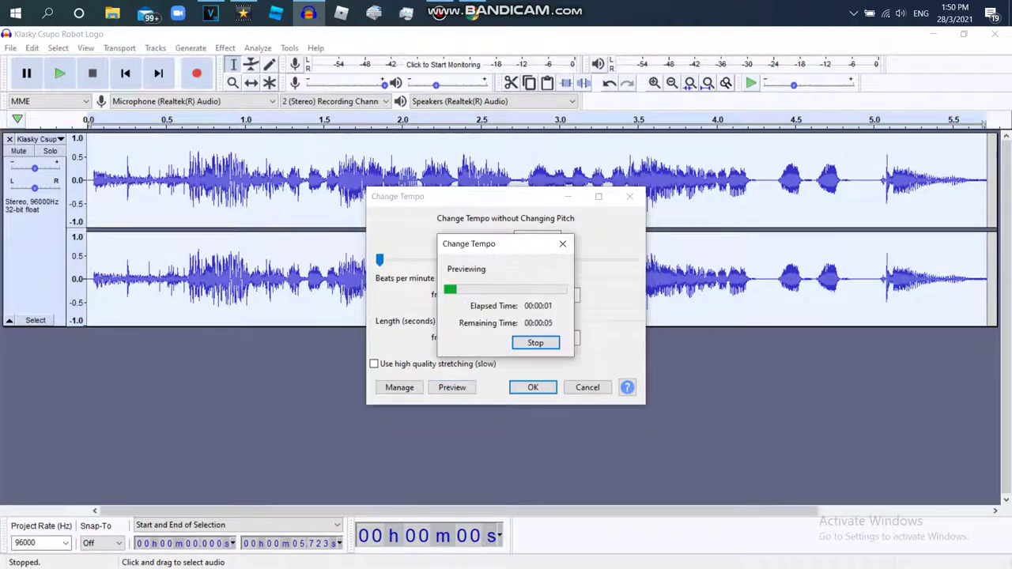
key("Escape")
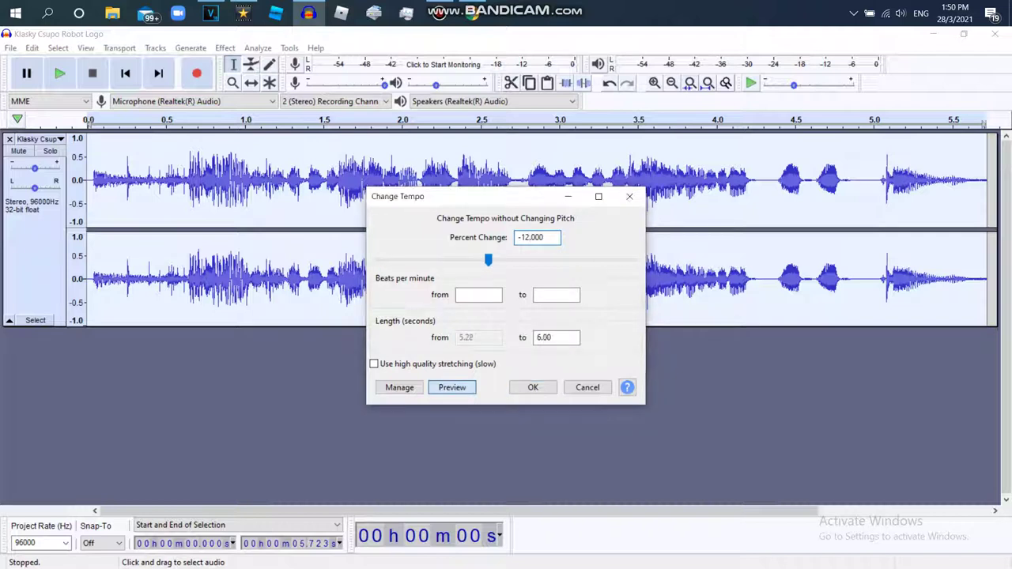
Step: Preview the tempo change at -12 percent and at -5 percent
key("Return")
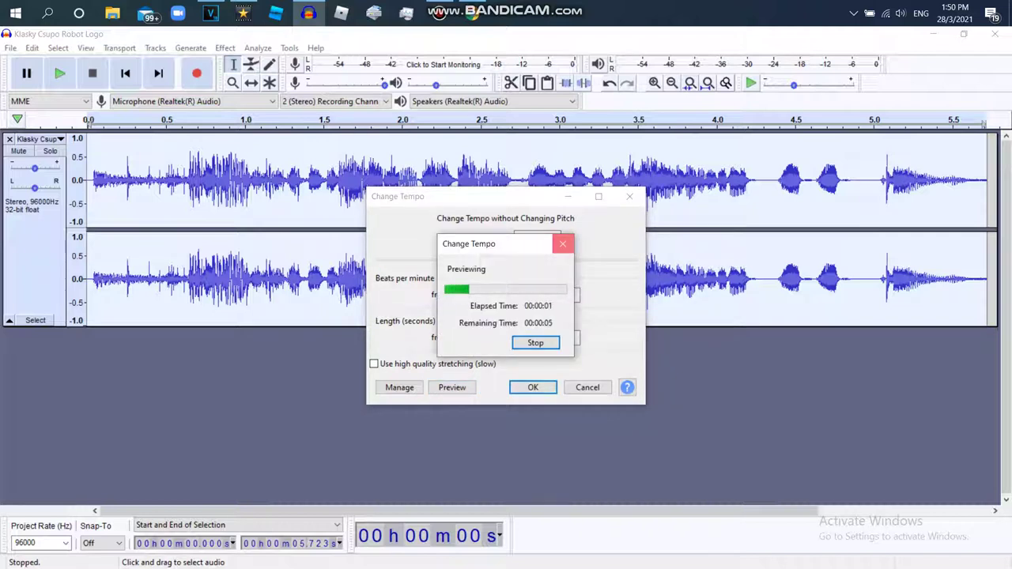
key("Escape")
left_click(526, 238)
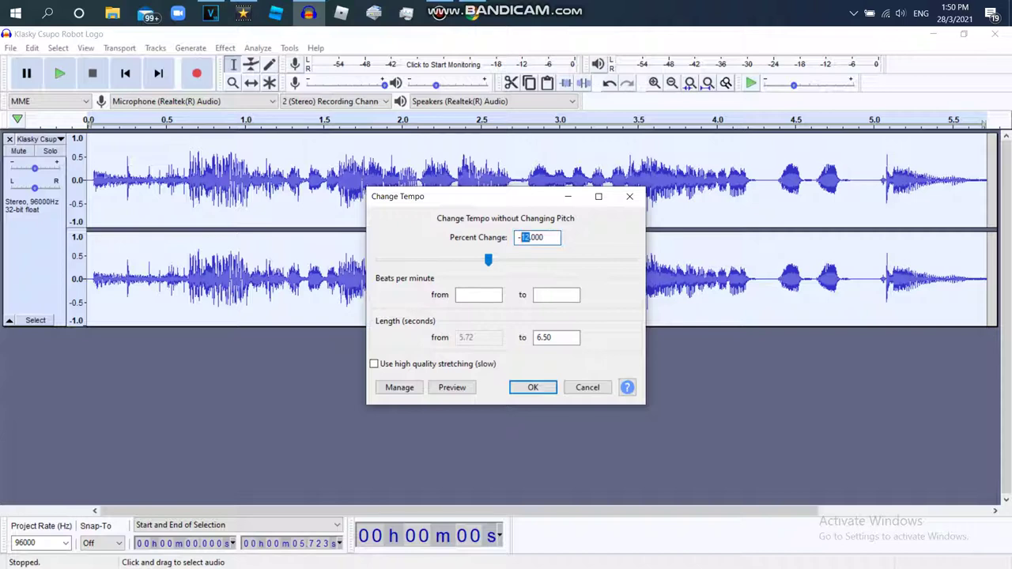
left_click(453, 388)
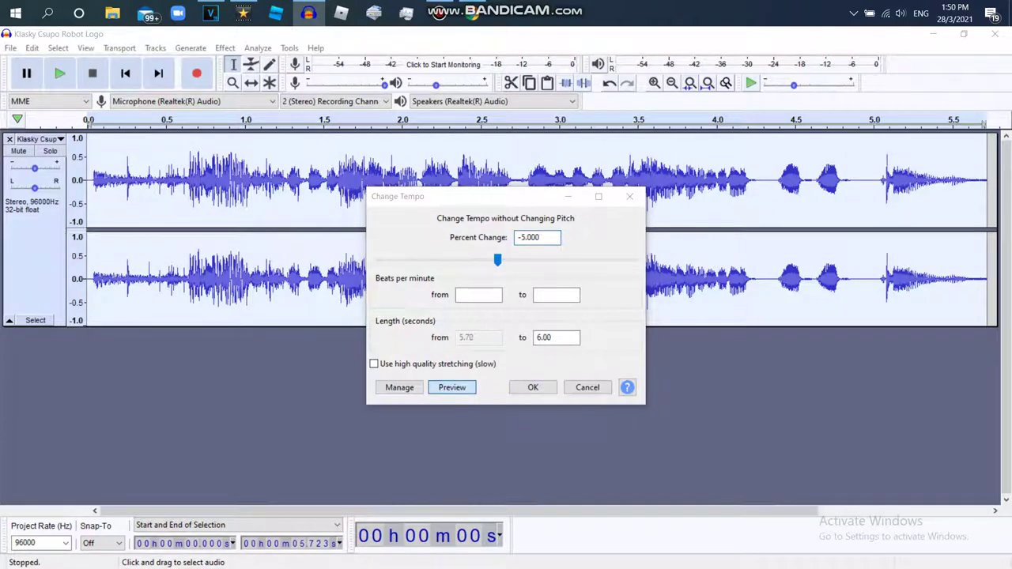
left_click(563, 244)
Step: Set the tempo change to -50 percent, preview it briefly and apply it to the track
left_click(526, 237)
key("alt+p")
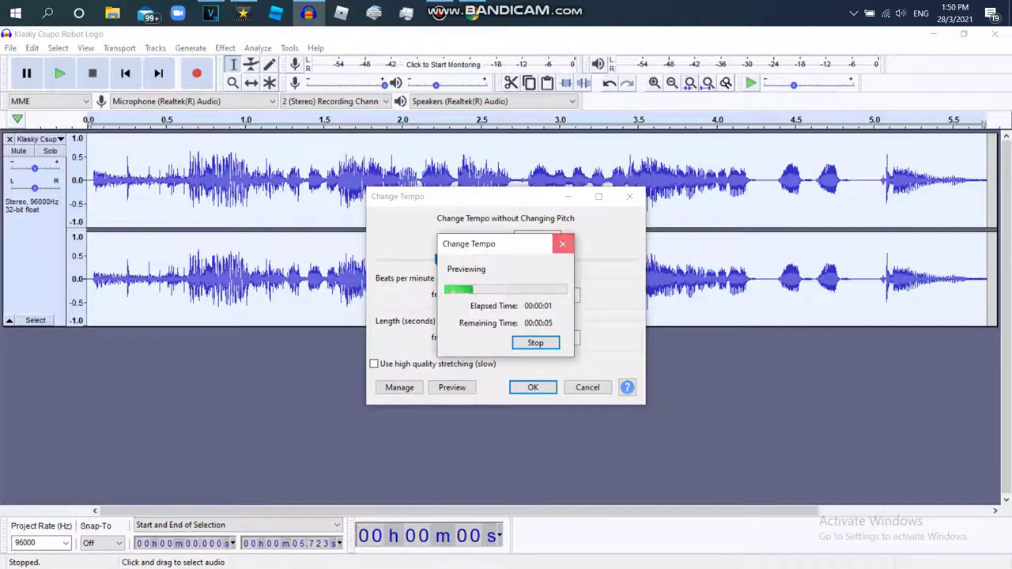
key("Escape")
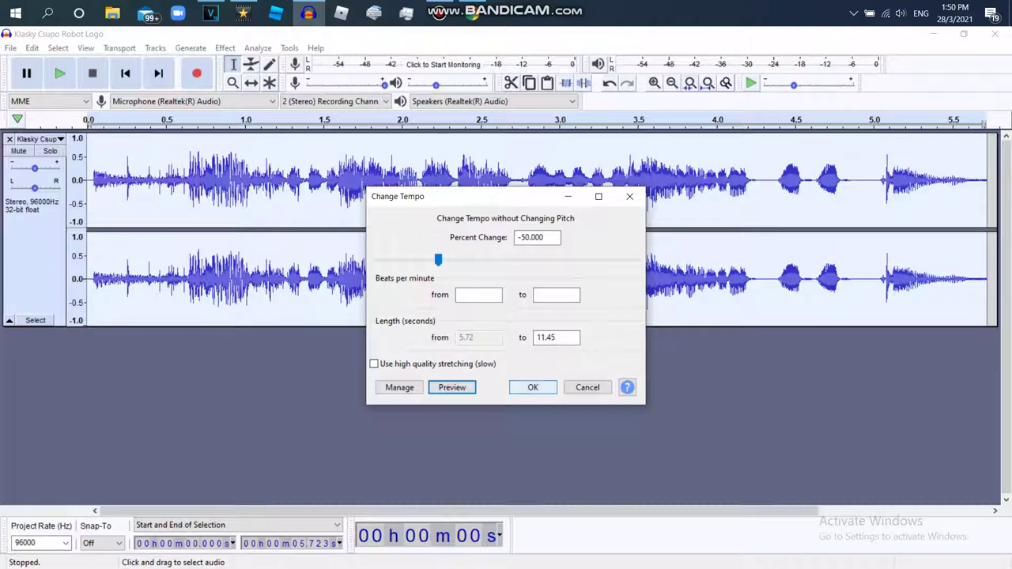
key("Tab")
key("Return")
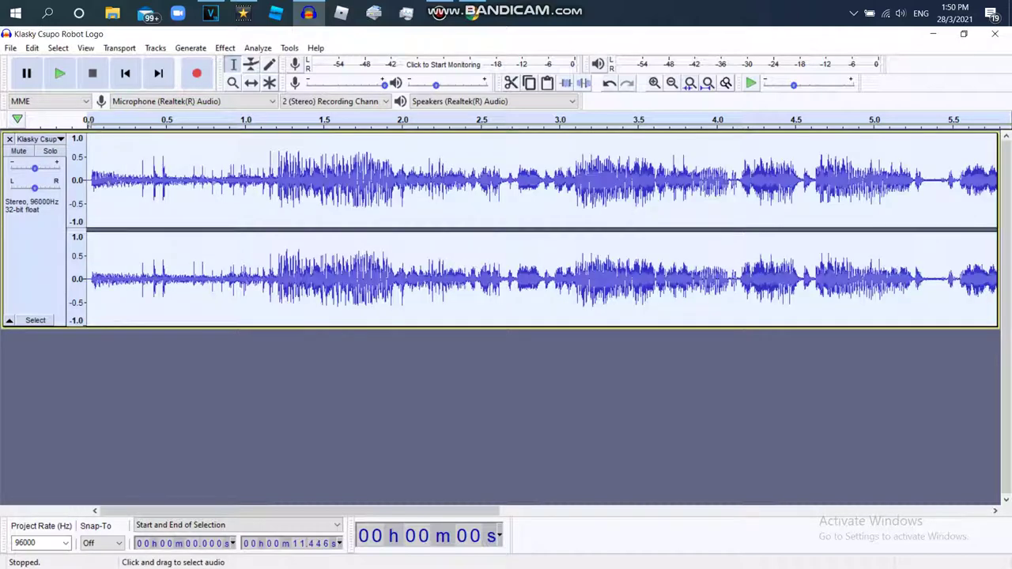
Step: Play the start of the slowed track, then stop playback
key("space")
key("alt+c")
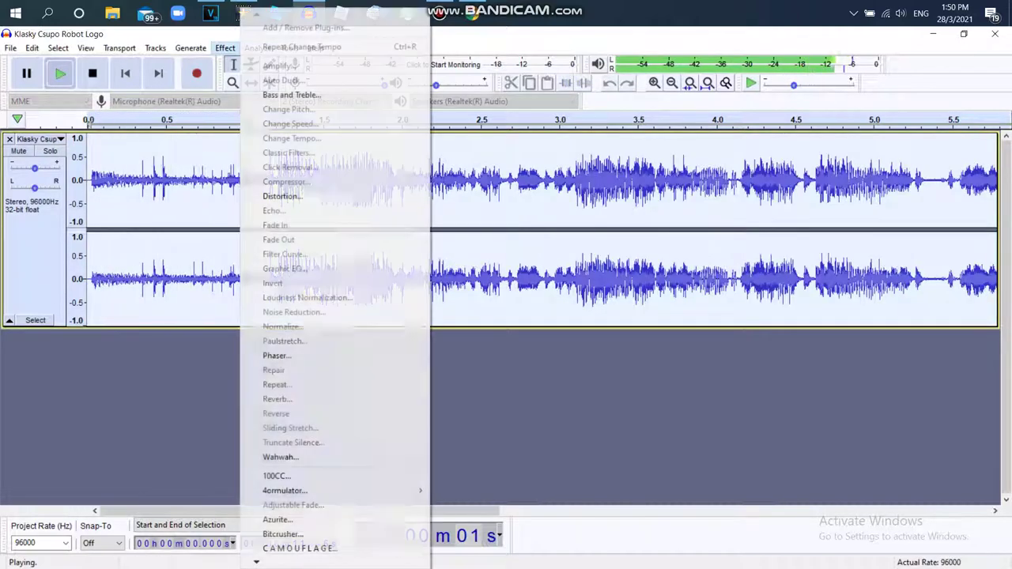
left_click(93, 73)
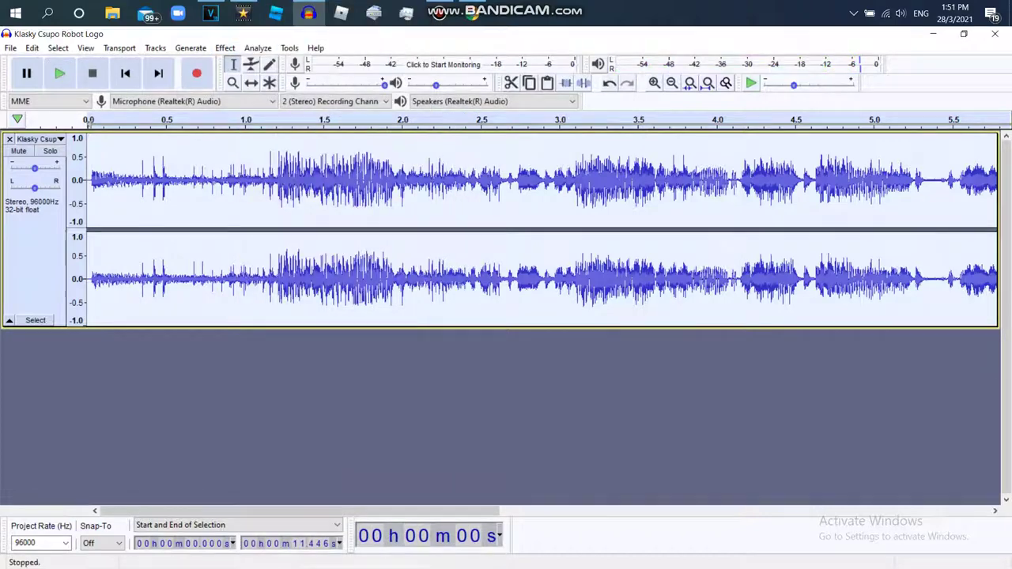
Step: Reopen Change Tempo and preview the slowed track with a 50 percent increase
double_click(222, 34)
left_click(225, 53)
key("Down")
key("Down")
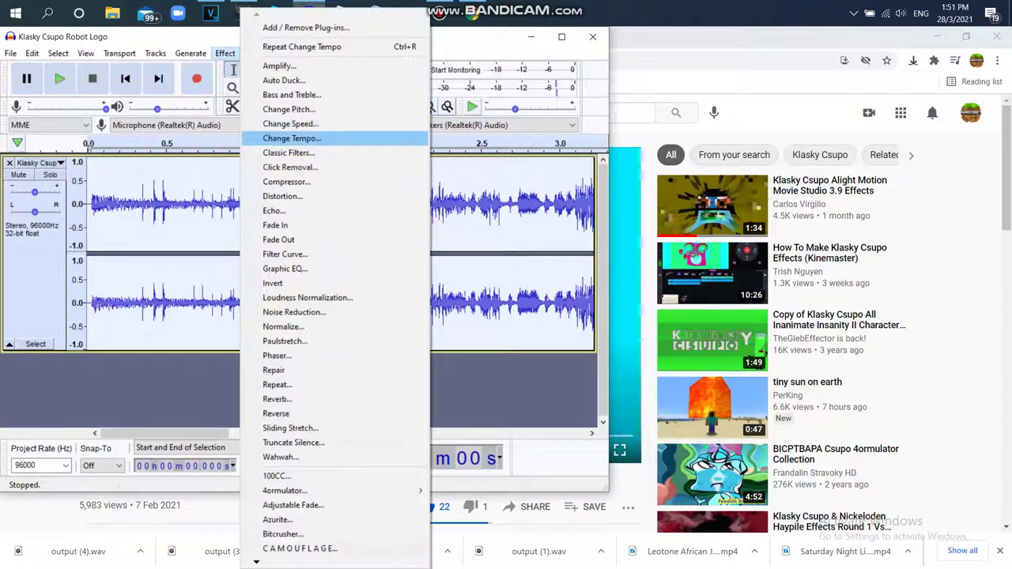
key("Return")
left_click(319, 201)
key("BackSpace")
left_click(250, 351)
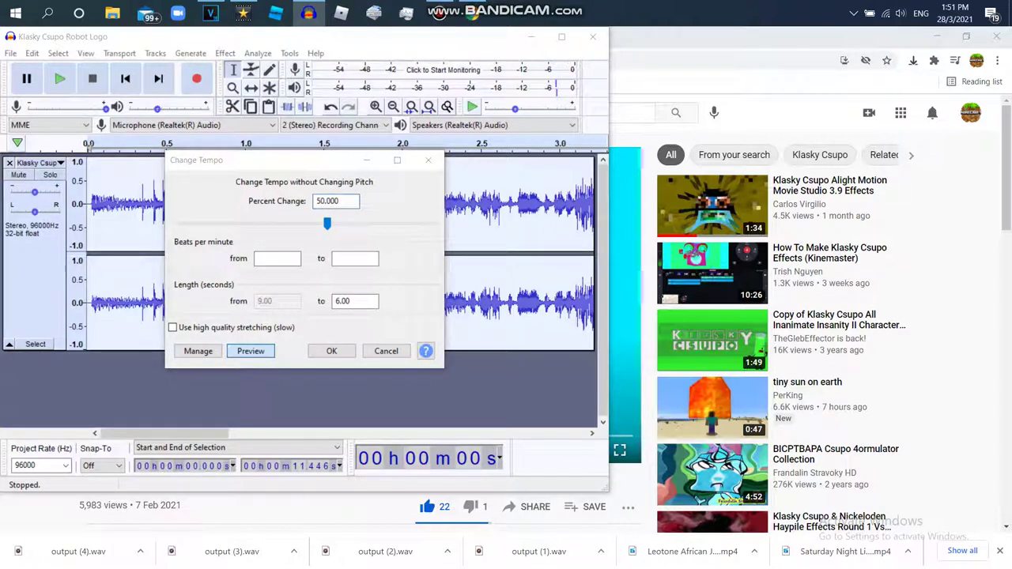
key("Return")
left_click(361, 208)
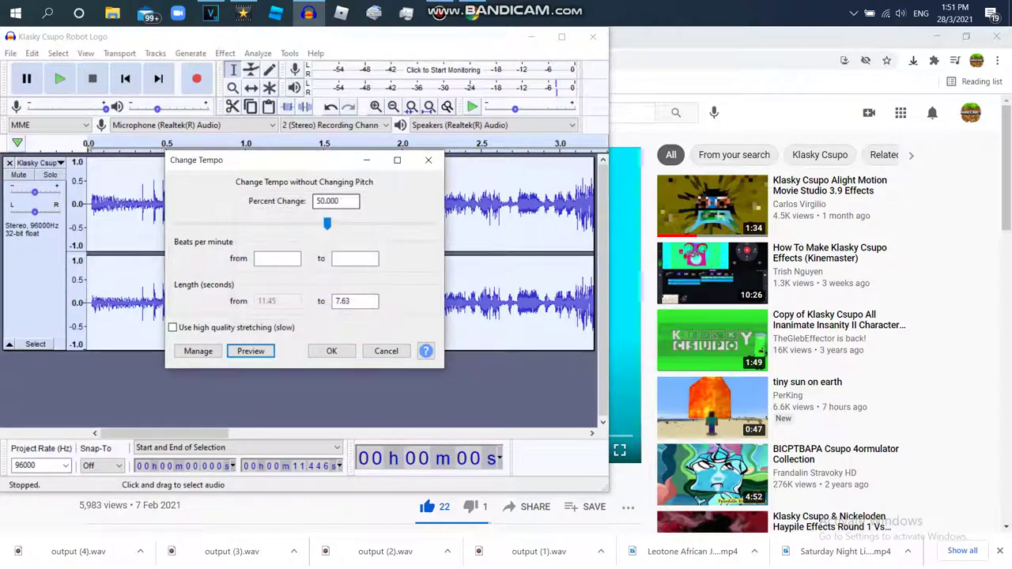
Step: Preview the tempo change at 100 percent, then close Change Tempo without applying it and maximize the project window
type("100")
key("Tab")
key("Tab")
key("Tab")
key("Tab")
key("Tab")
key("Tab")
key("Tab")
key("Return")
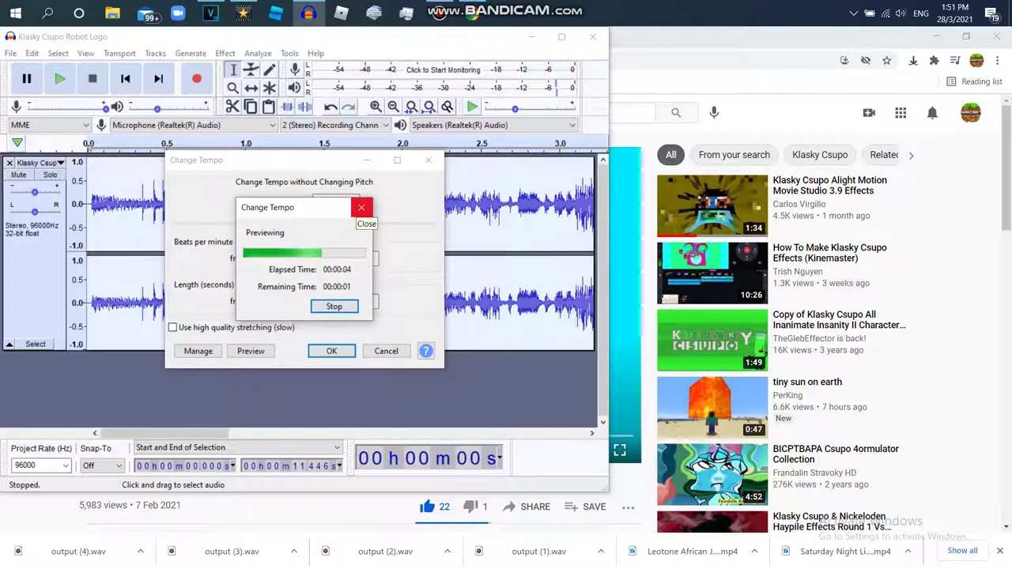
left_click(362, 207)
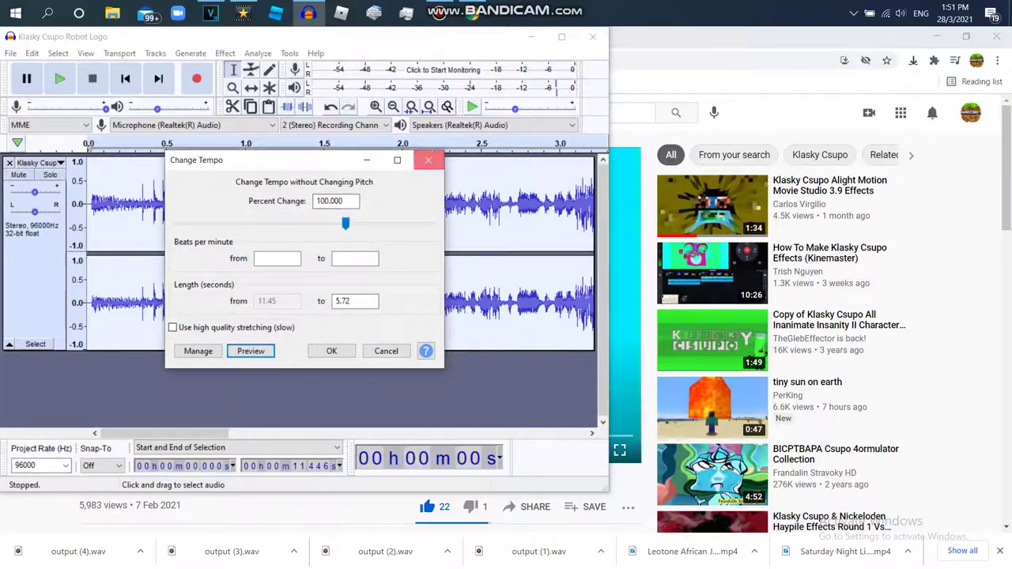
left_click(428, 160)
left_click(562, 36)
Step: Open the Phaser effect, find the Crazy Wave settings in the YouTube video's description, and set Stages to 24
left_click(226, 48)
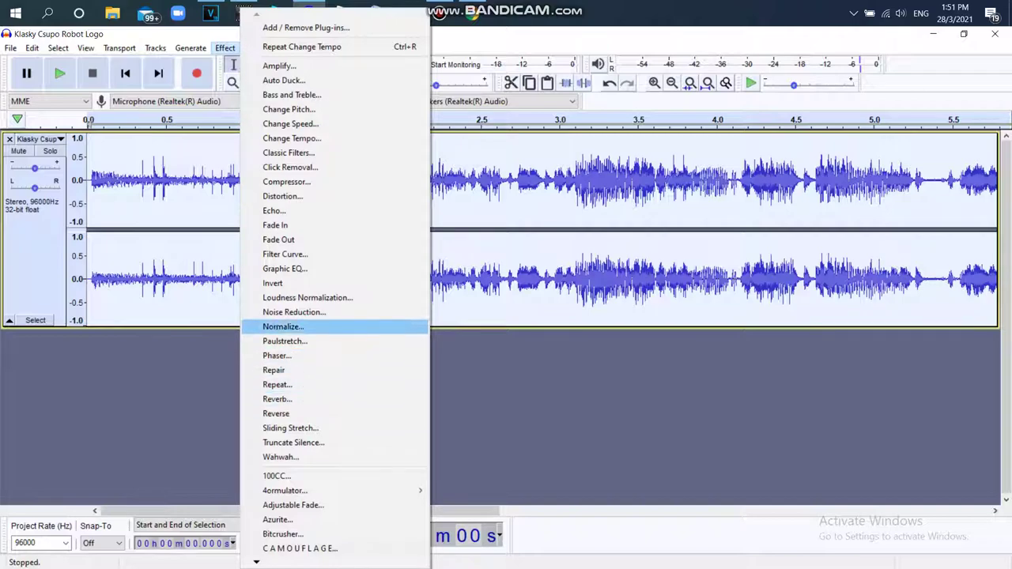
left_click(277, 355)
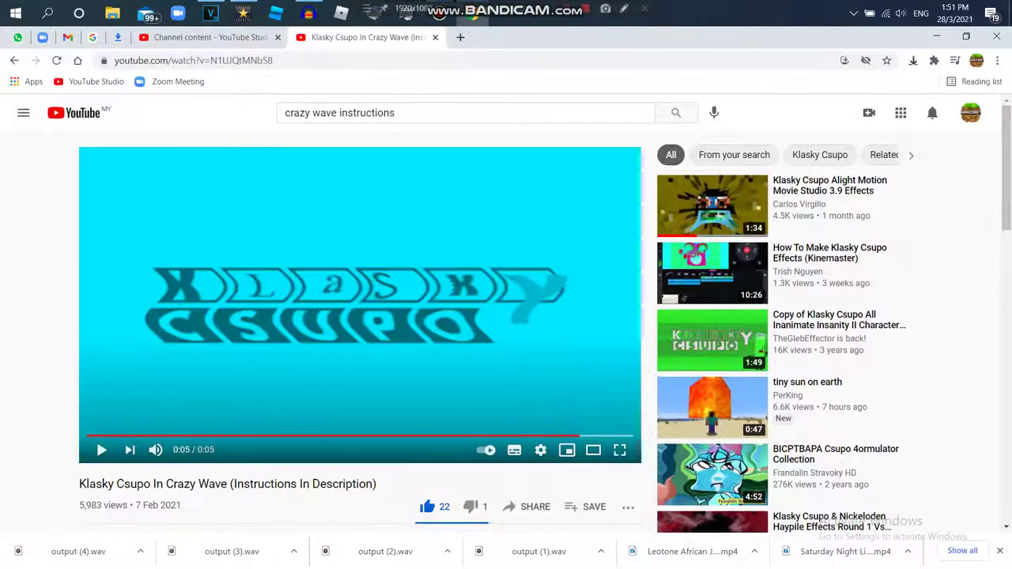
scroll(360, 316, "down", 6)
scroll(360, 316, "down", 2)
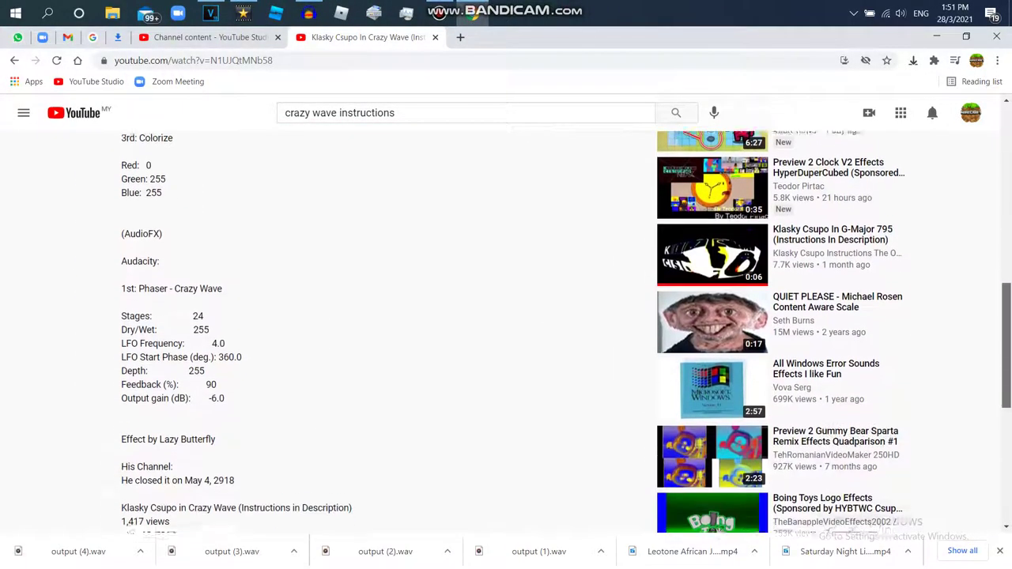
left_click(309, 12)
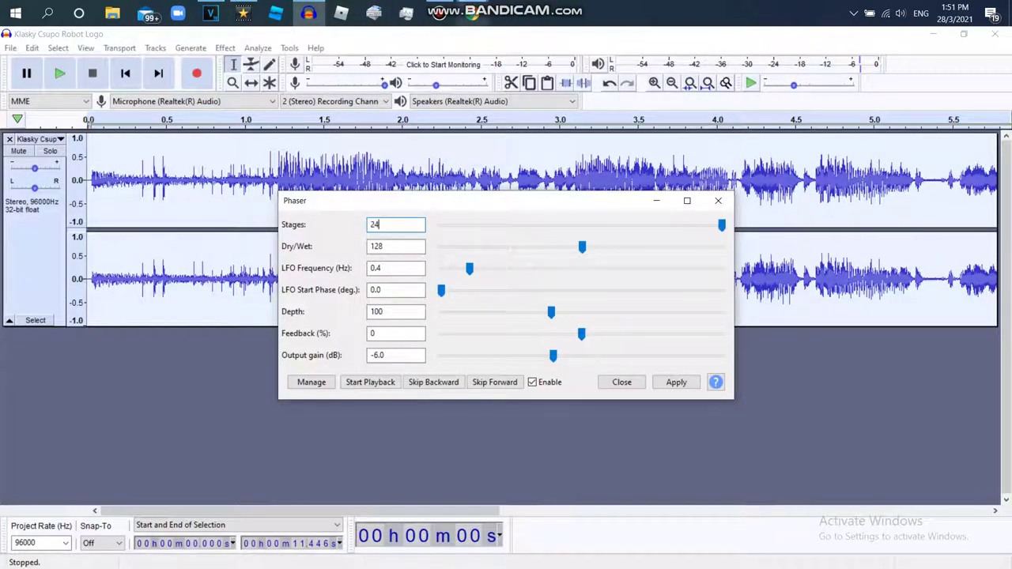
Step: Set the Phaser's Dry/Wet to 255 and LFO Start Phase to 360.0, checking the YouTube description for the values
key("alt+Tab")
key("alt+Tab")
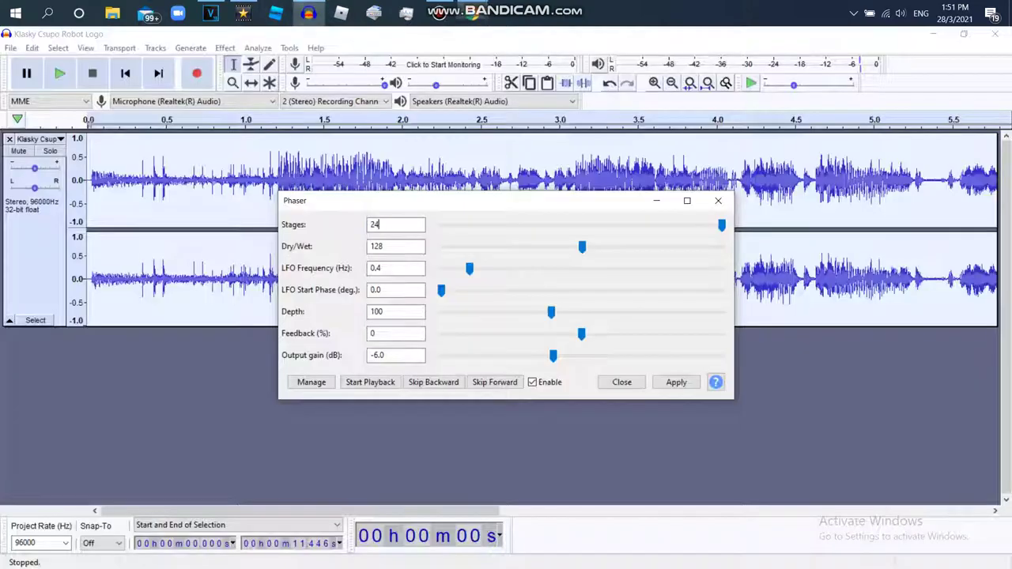
key("Tab")
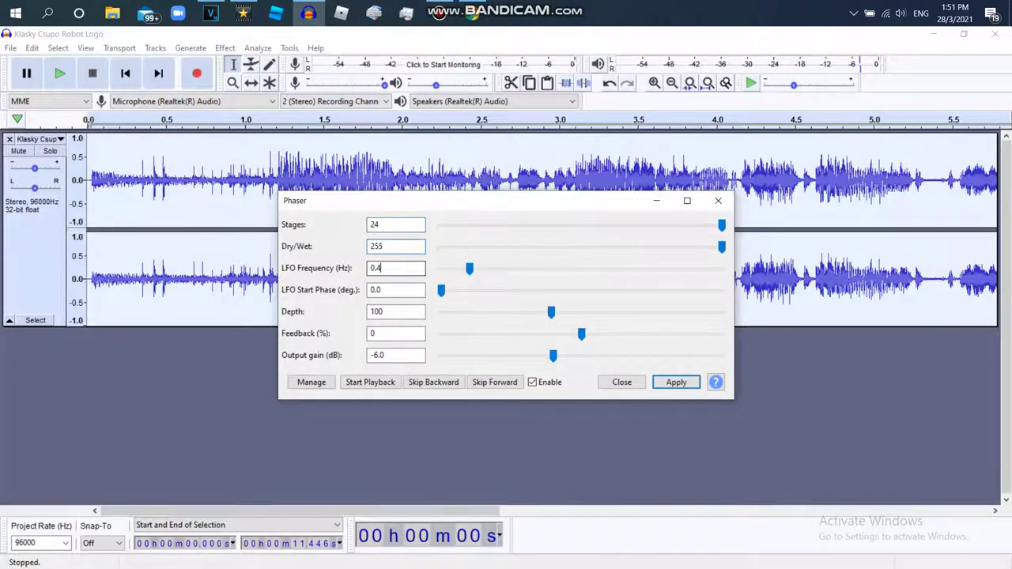
key("alt+Tab")
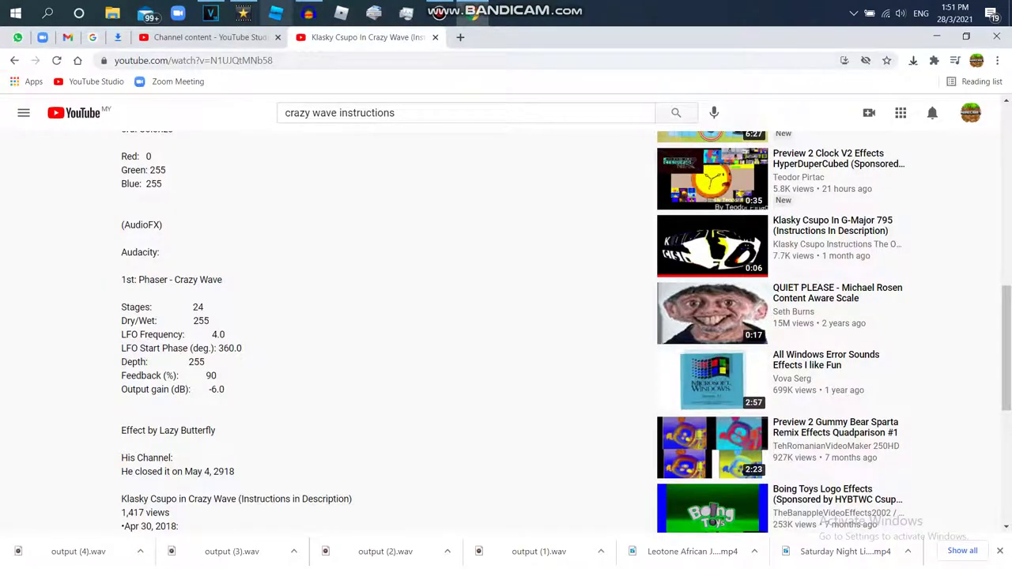
key("alt+Tab")
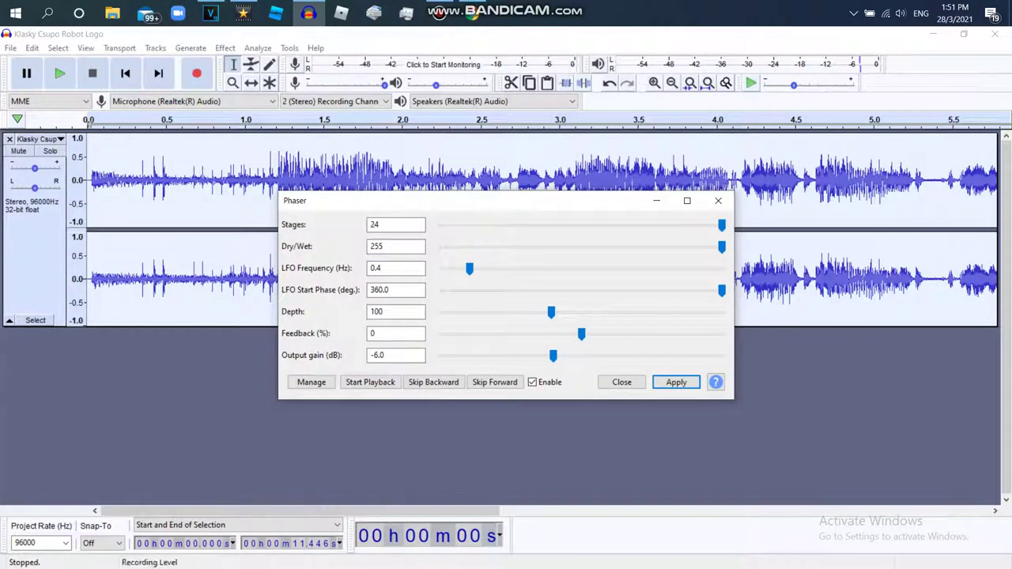
Step: Following the YouTube description, set the Phaser's Depth to 255, Feedback to 90 % and Output gain to -6.0 dB
left_click(472, 13)
mouse_move(309, 13)
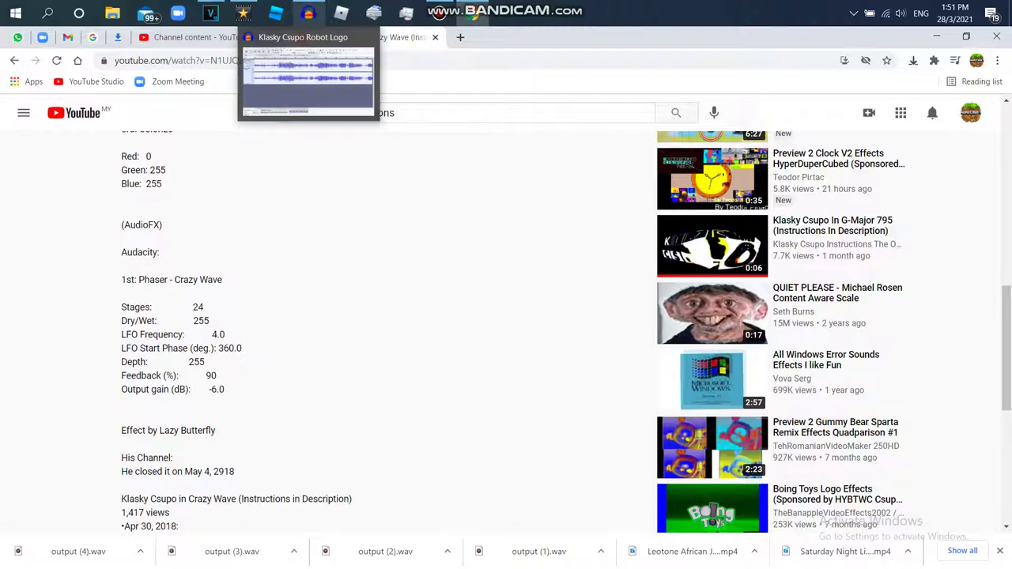
left_click(309, 13)
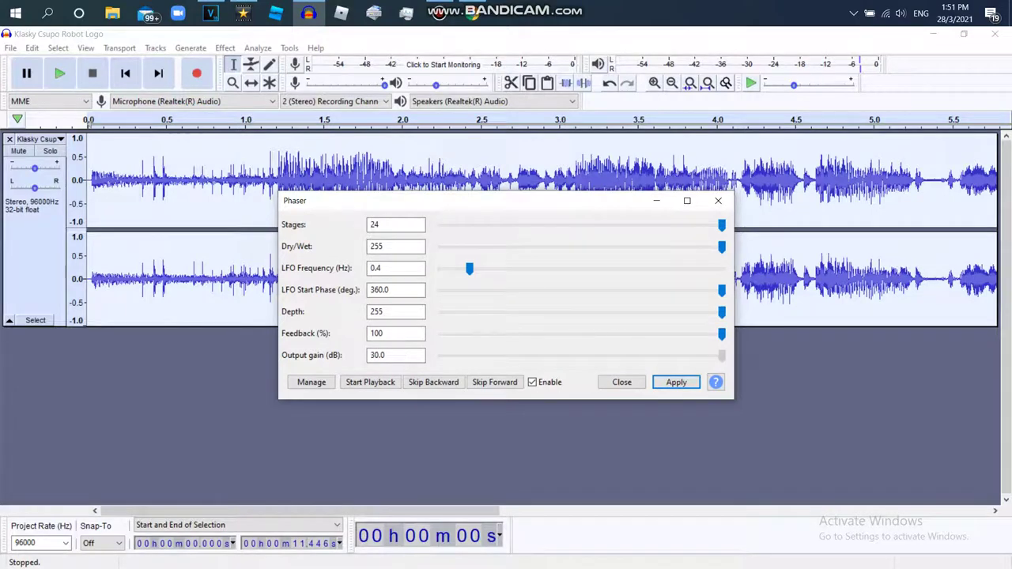
left_click(472, 13)
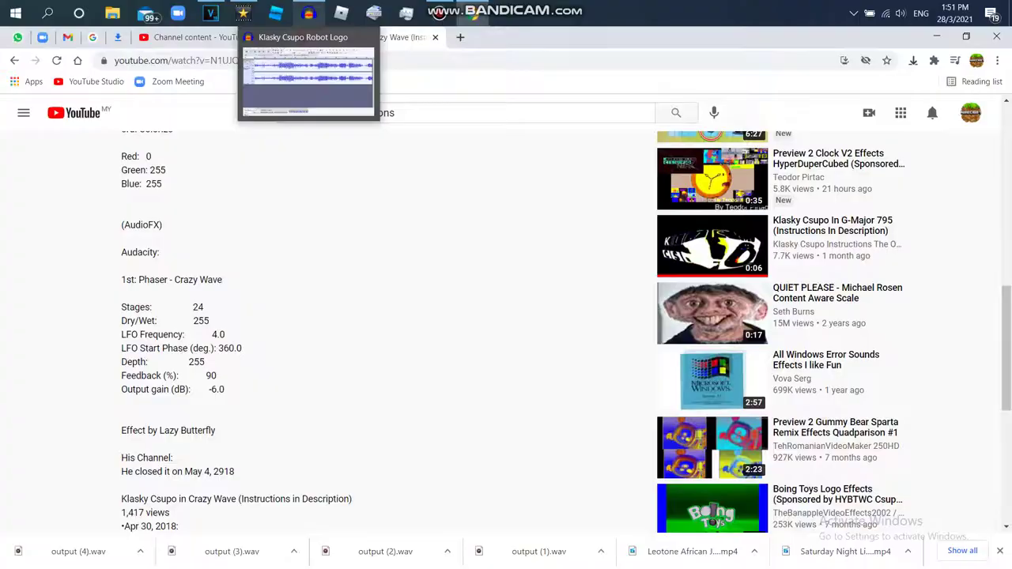
left_click(308, 13)
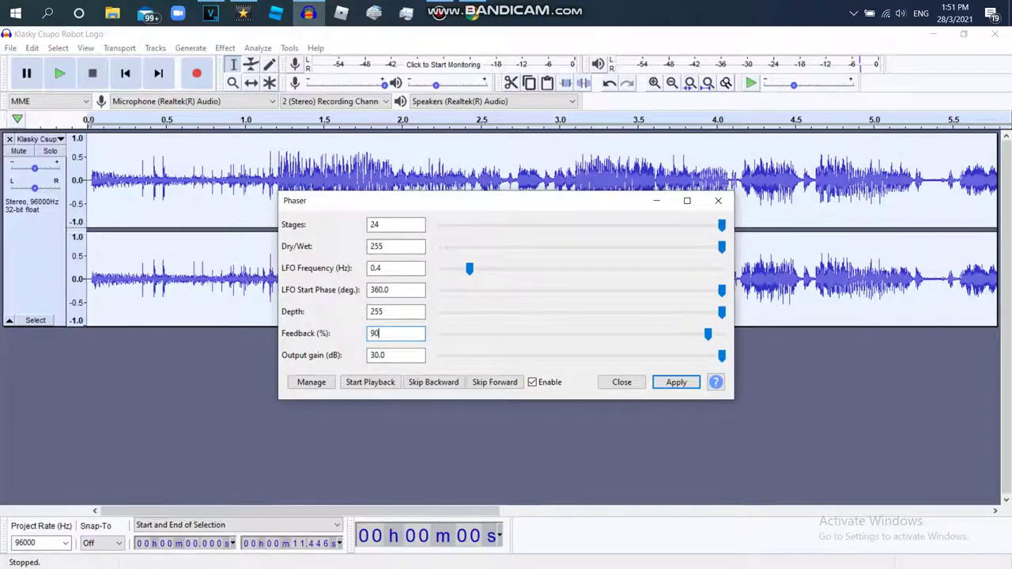
type("6")
Step: Play the track with the Phaser settings, stop it, and recheck the values against the YouTube description
left_click(60, 72)
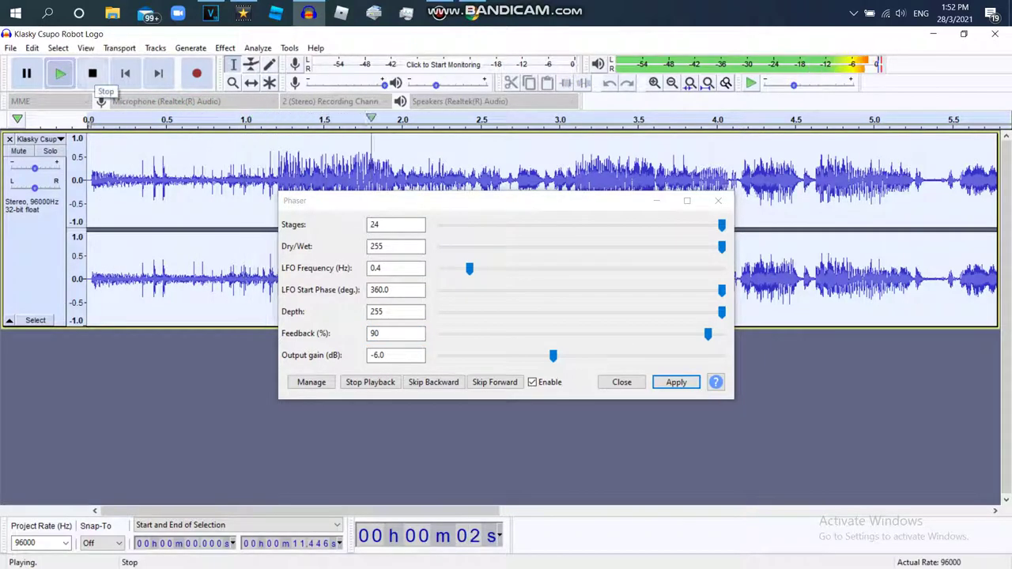
left_click(93, 73)
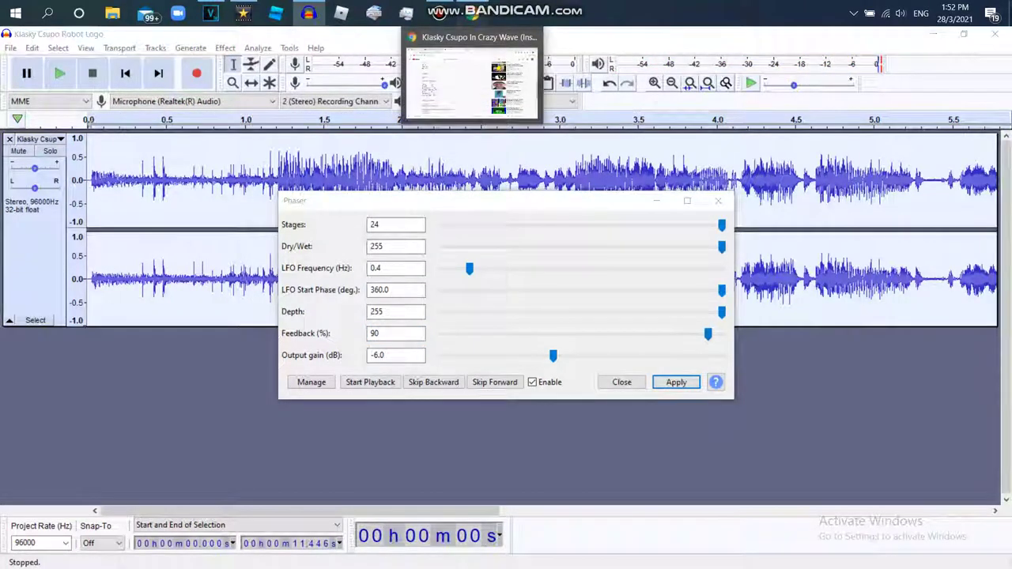
left_click(473, 14)
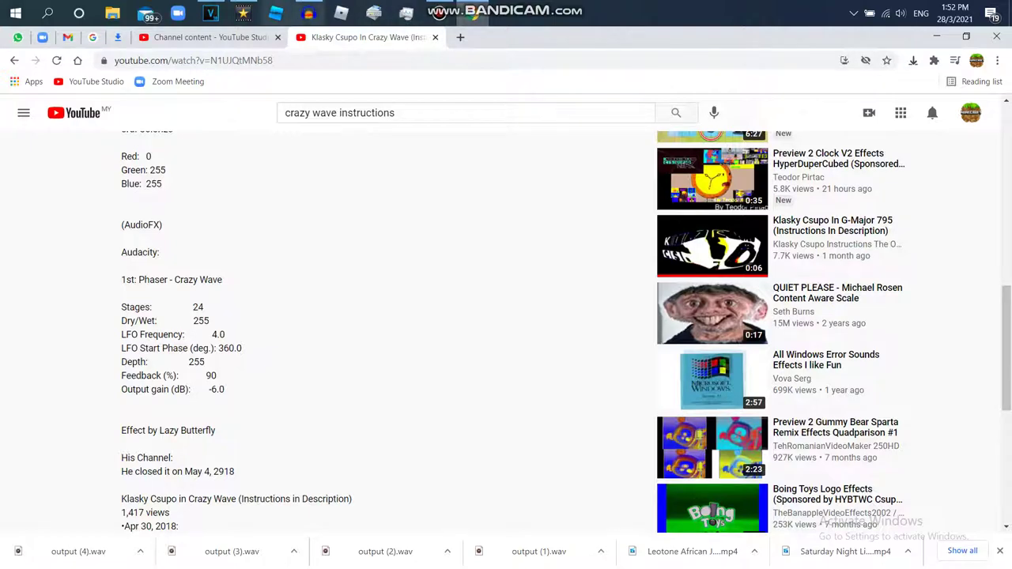
mouse_move(308, 13)
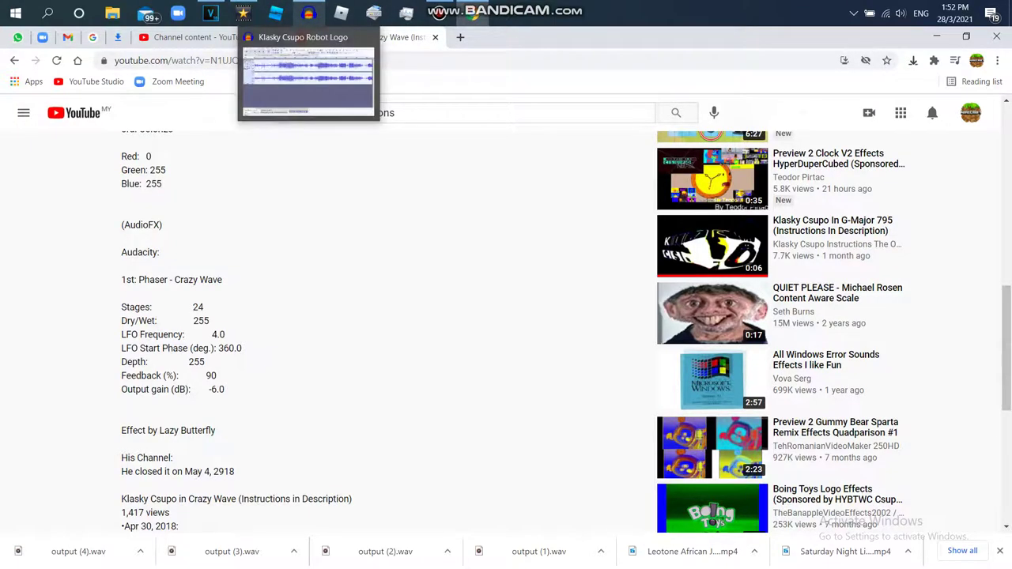
left_click(308, 12)
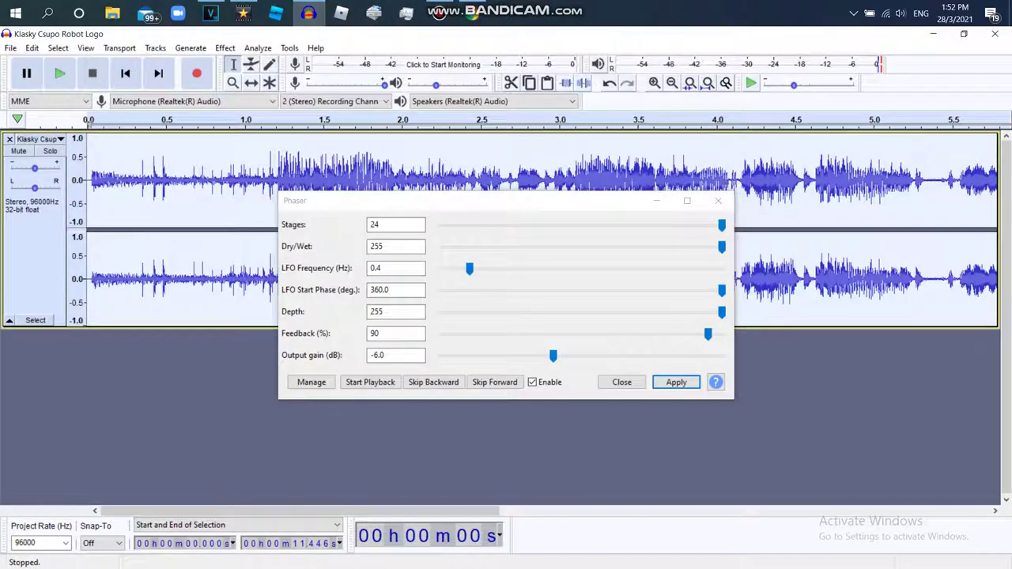
Step: Compare the Phaser's values with the Crazy Wave settings in the YouTube video's description
left_click(472, 13)
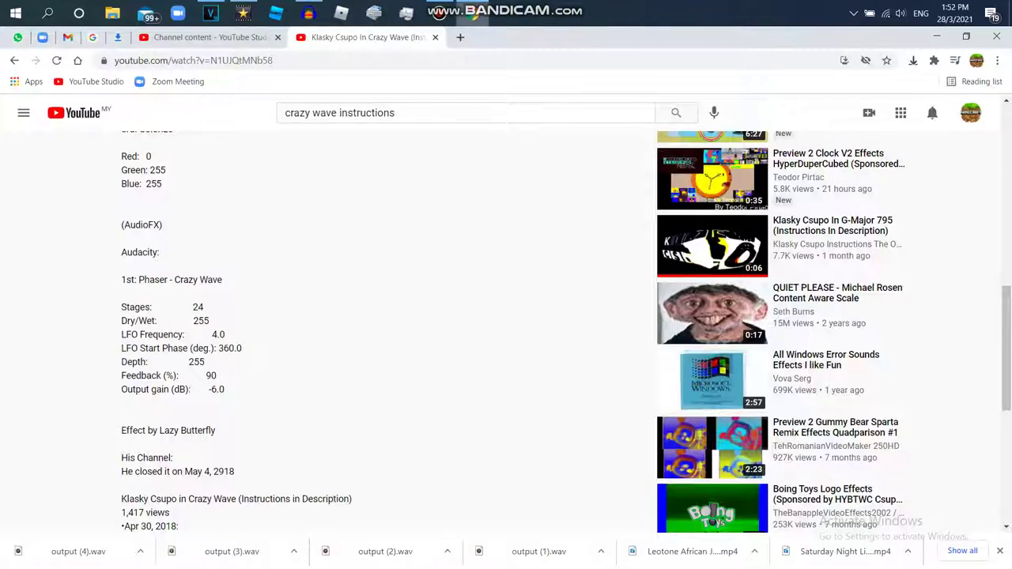
left_click(309, 13)
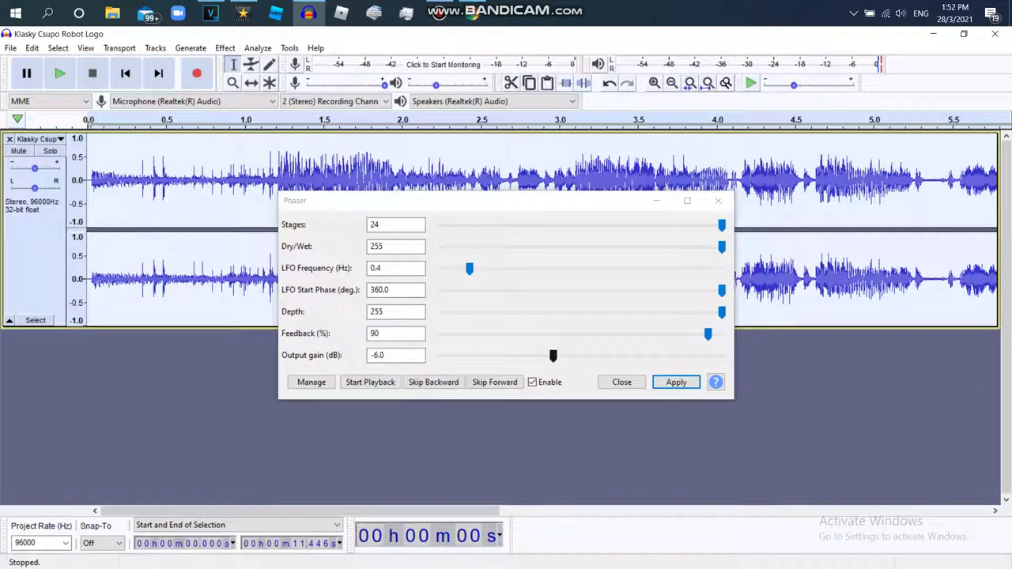
left_click(308, 13)
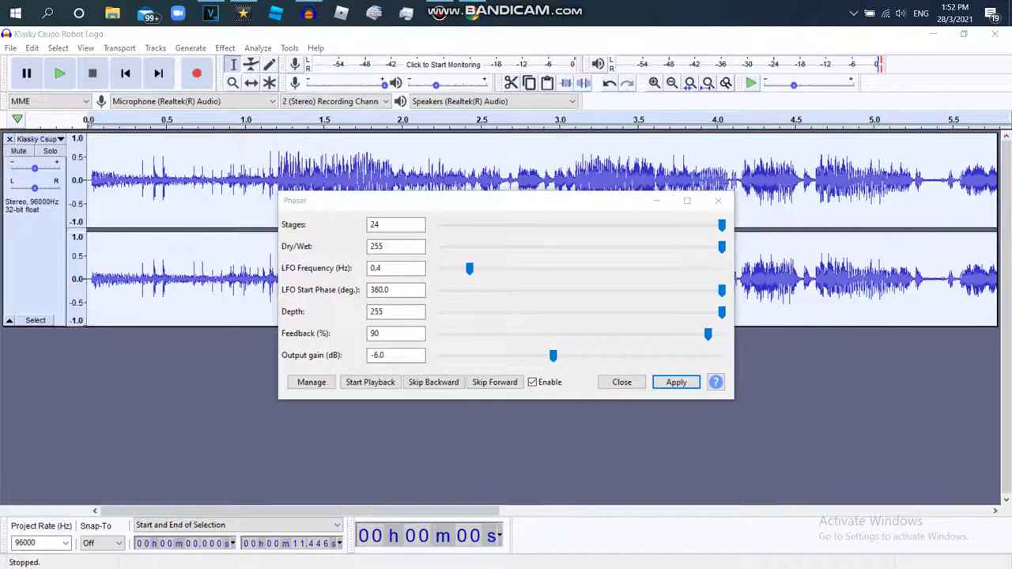
left_click(472, 13)
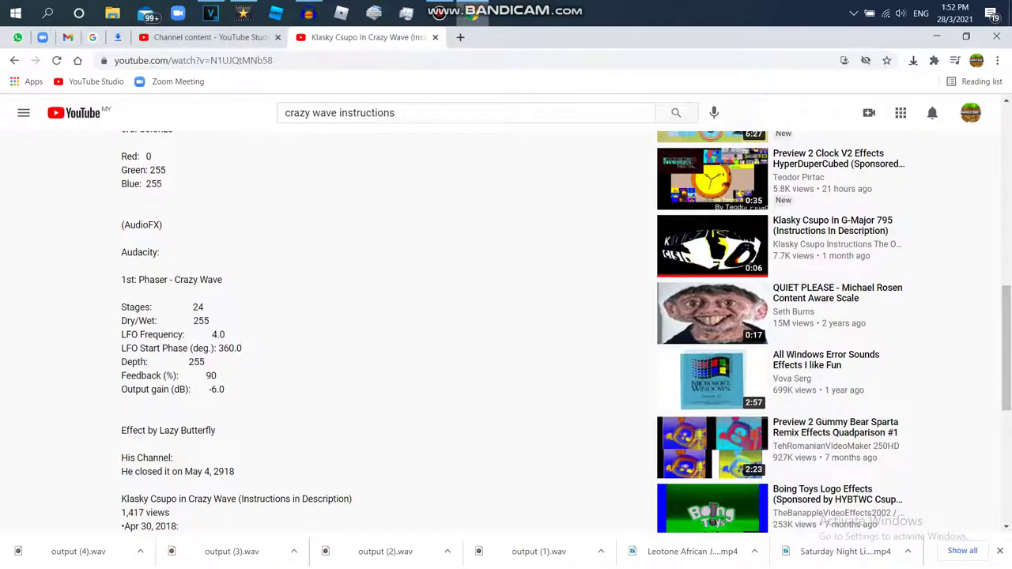
mouse_move(308, 13)
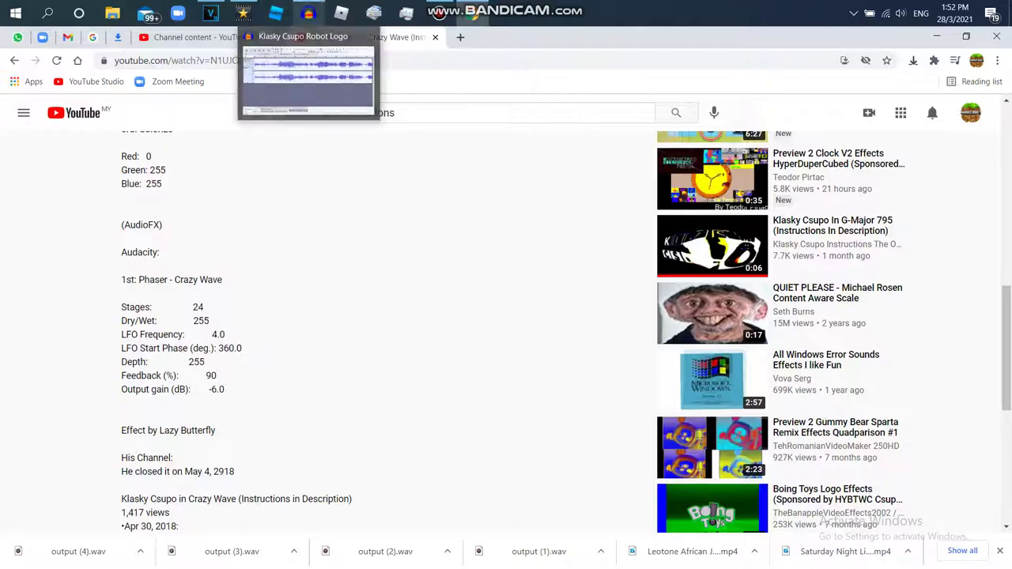
left_click(308, 13)
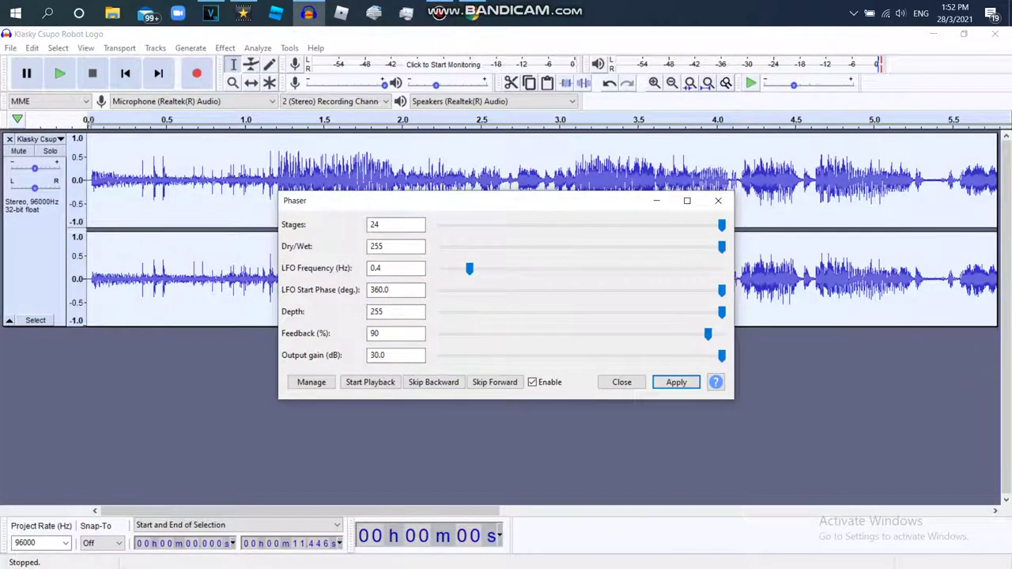
Step: While the track plays, set the Phaser's Output gain to -6.0 dB and its LFO Frequency to 4.0 Hz
left_click(59, 72)
left_click_drag(722, 356, 553, 355)
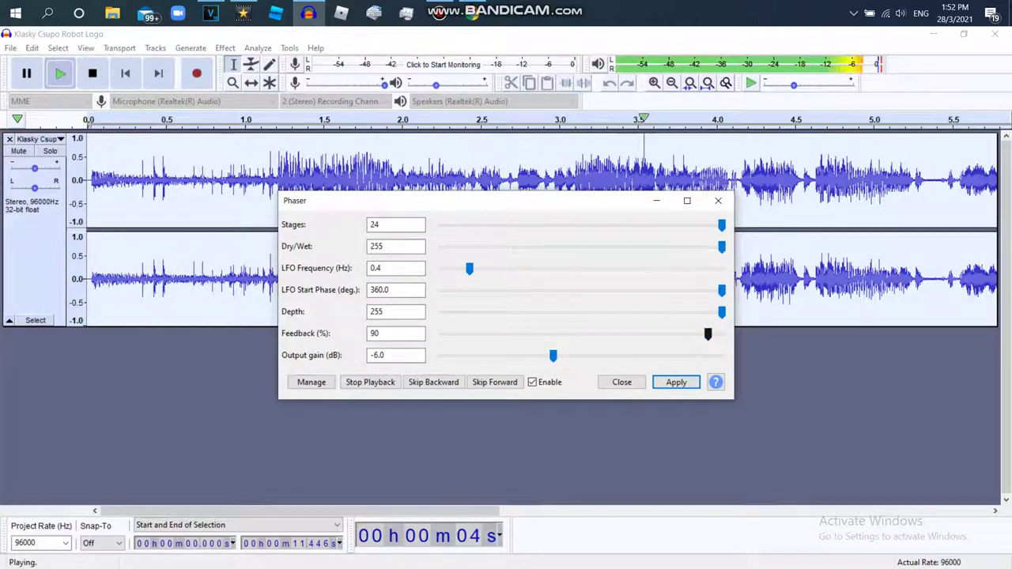
left_click_drag(469, 268, 721, 268)
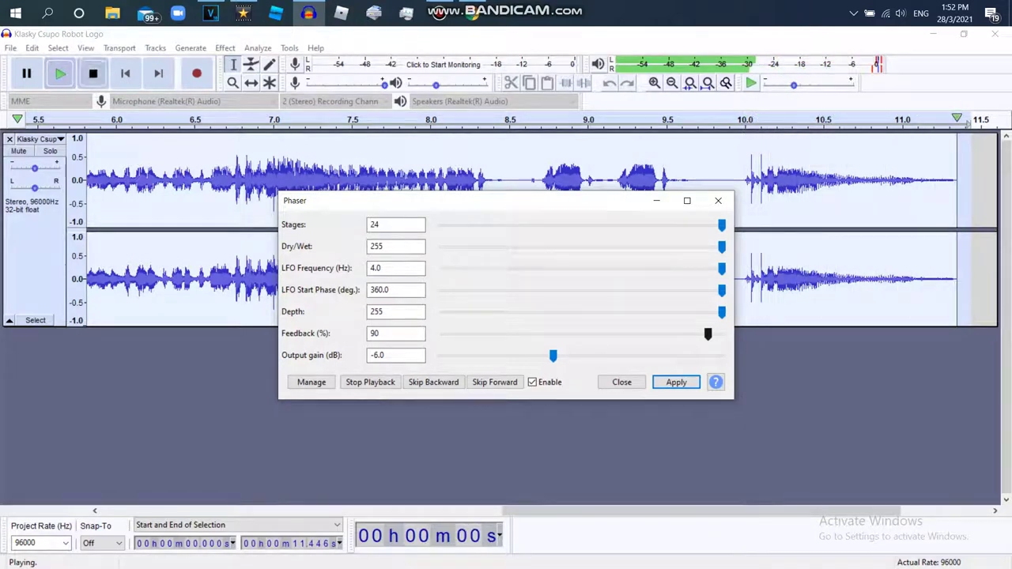
Step: Try a Feedback of 100 % during playback, return it to 90 %, and apply the Phaser to the track
left_click_drag(708, 333, 722, 334)
left_click(59, 73)
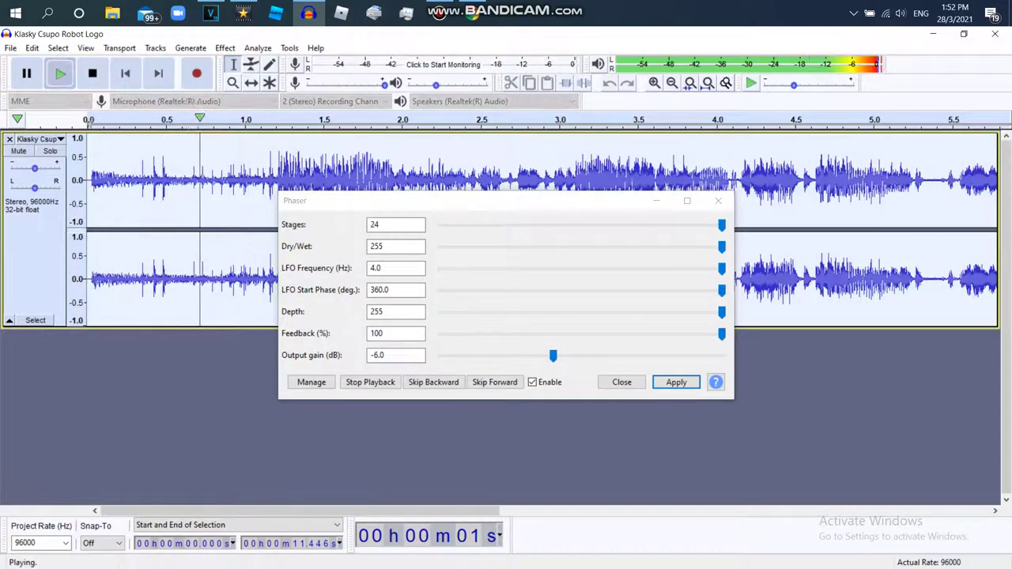
left_click_drag(722, 334, 708, 334)
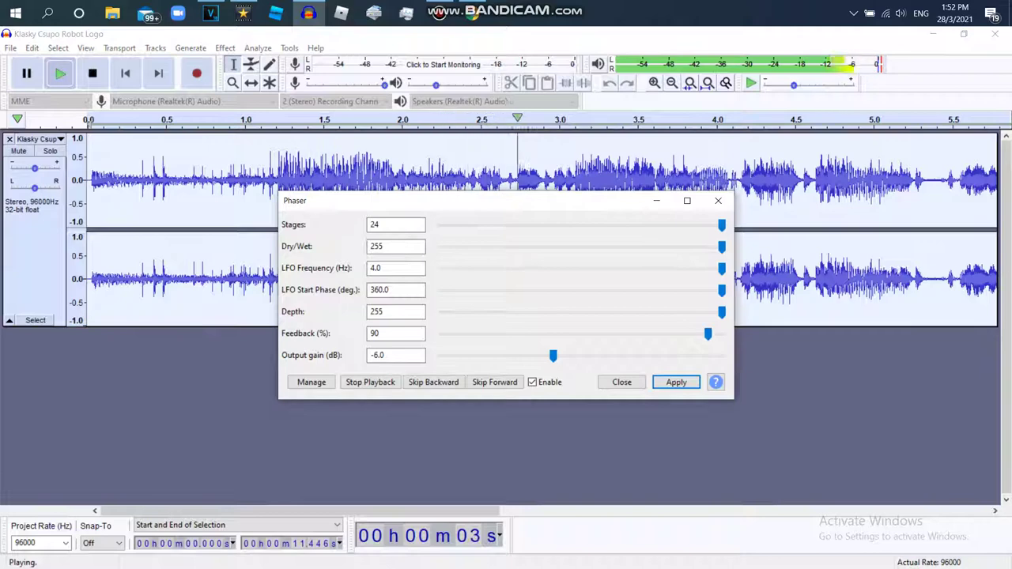
left_click(676, 382)
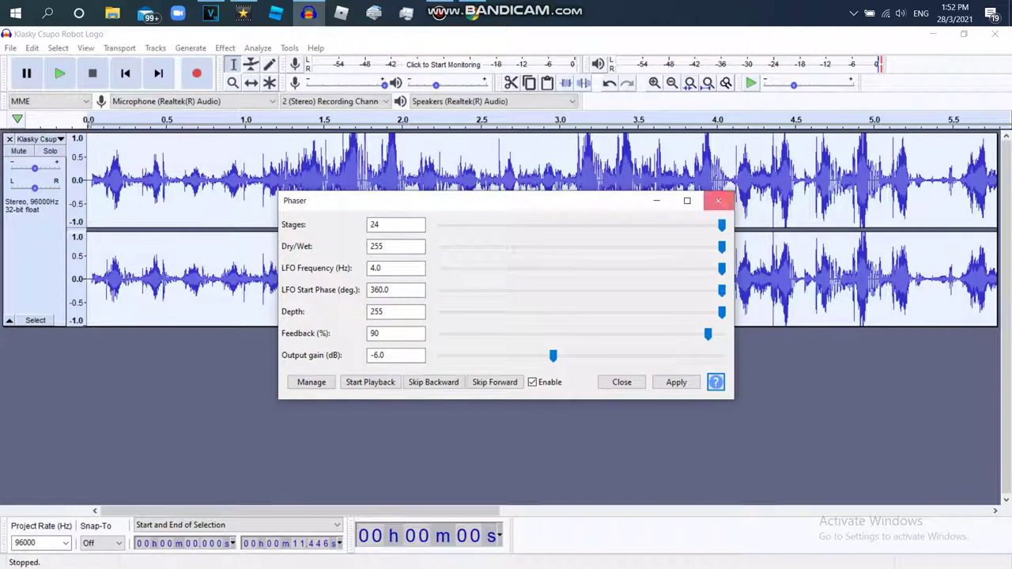
left_click(718, 200)
left_click(224, 48)
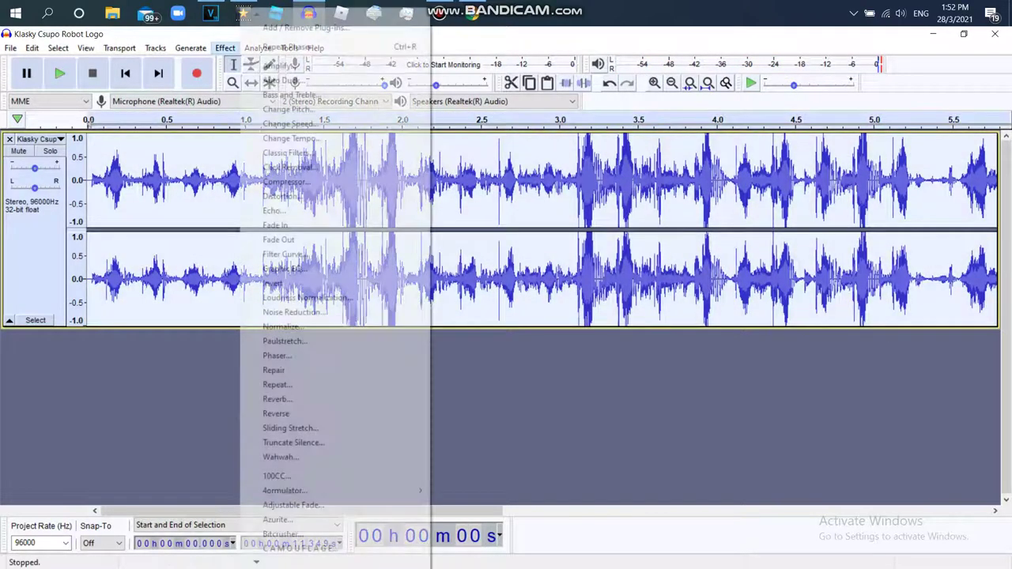
left_click(291, 123)
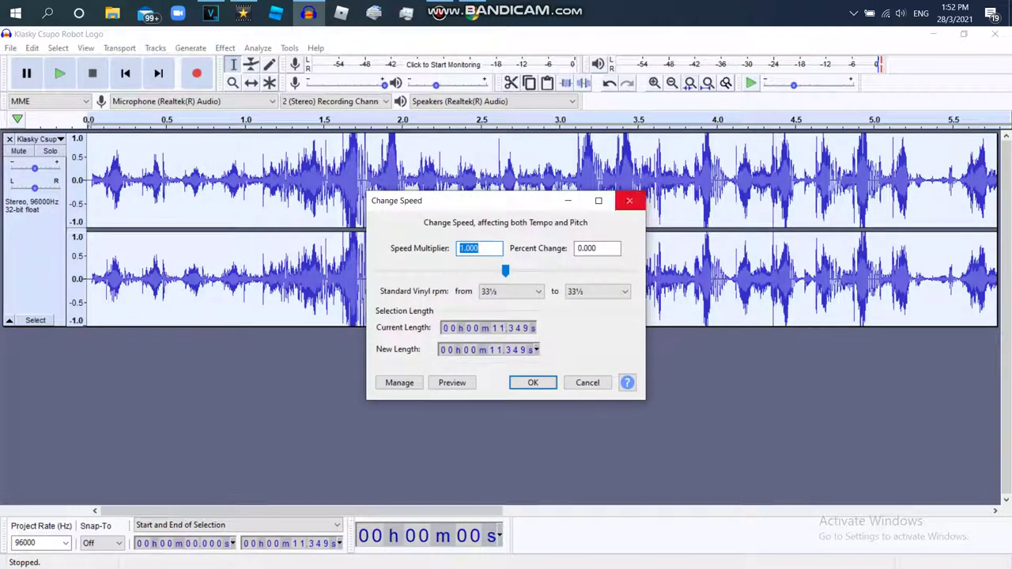
left_click(629, 200)
Step: Preview and apply a Change Tempo of 100 percent to the track, and play back part of it
left_click(225, 48)
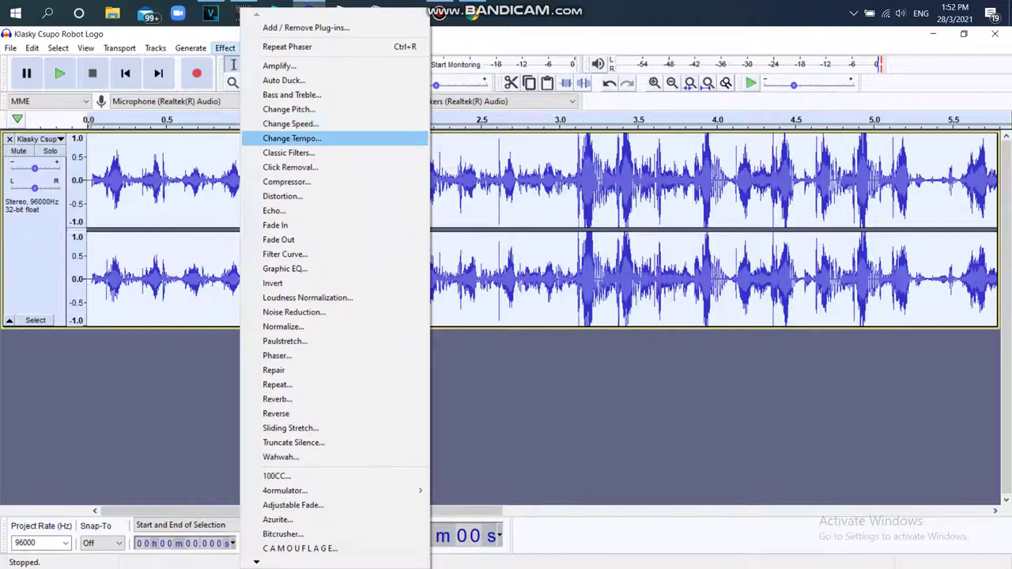
left_click(292, 139)
left_click(452, 388)
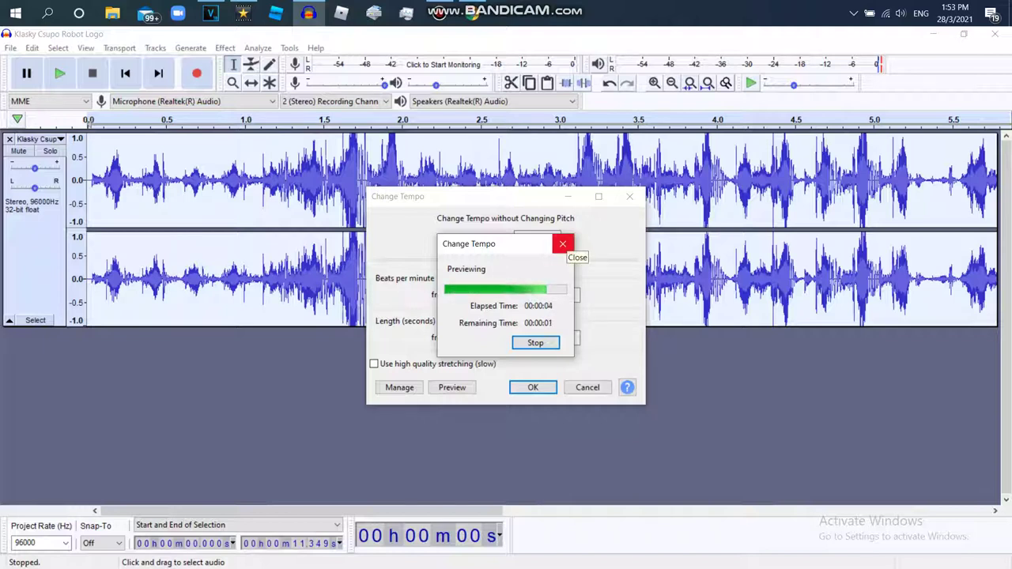
left_click(563, 245)
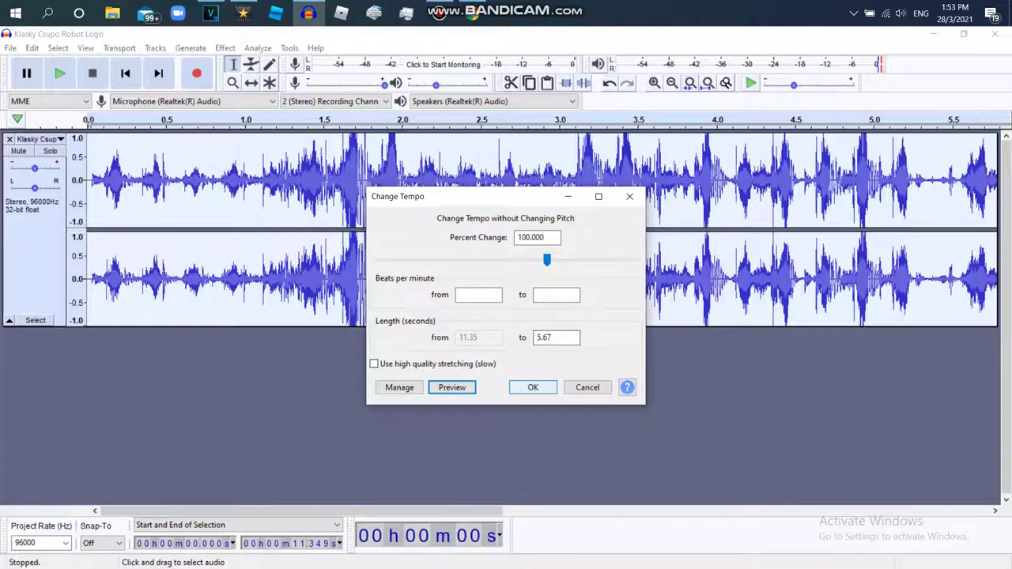
left_click(533, 388)
left_click(60, 73)
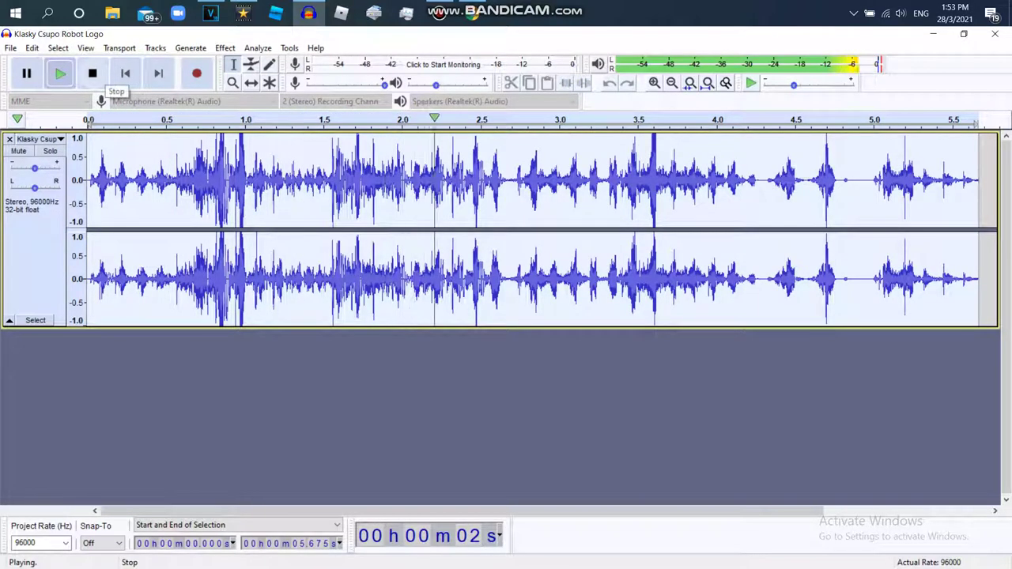
left_click(93, 73)
Step: Export the audio as a WAV file named "Klasky Csupo Robot Logo in Crazy Wave" with empty metadata, and close the track
left_click(11, 48)
mouse_move(48, 146)
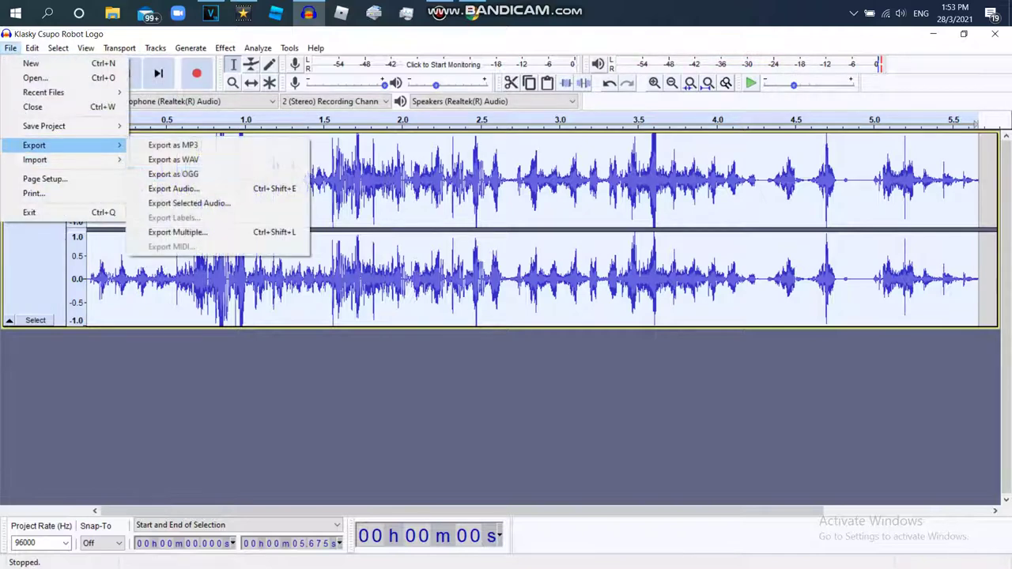
left_click(173, 159)
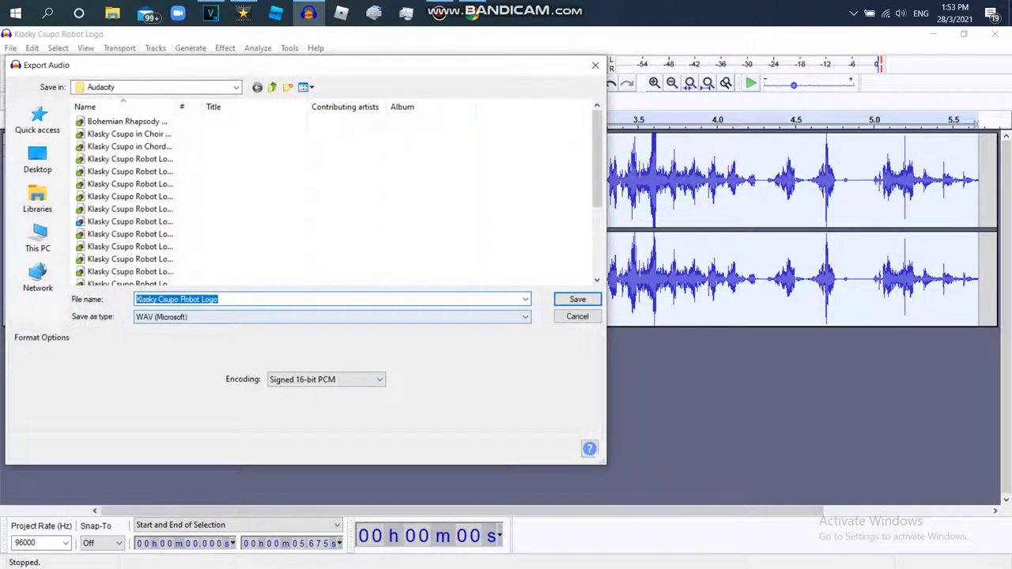
key("End")
type("in Cra")
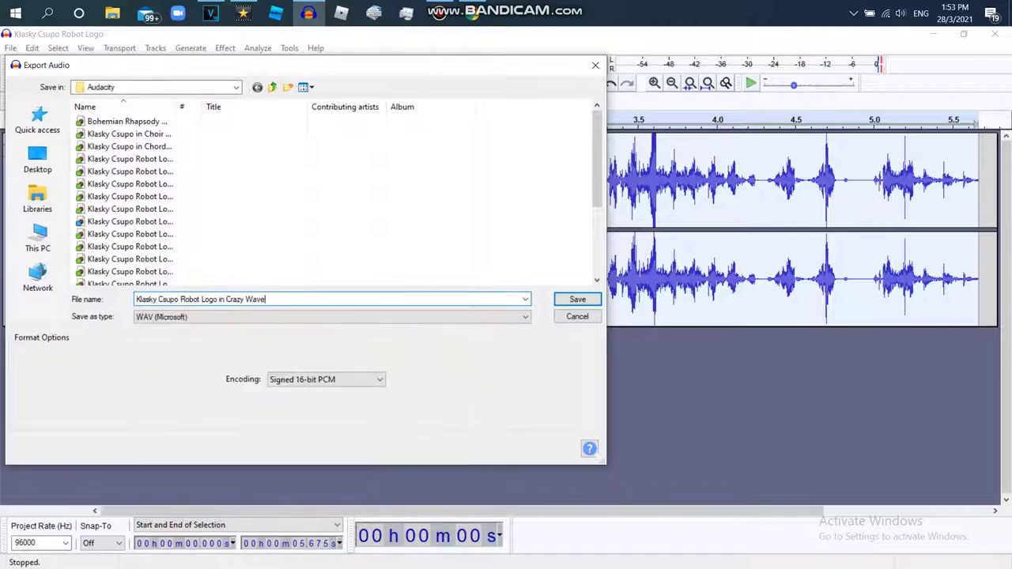
type("zy Wave")
key("Return")
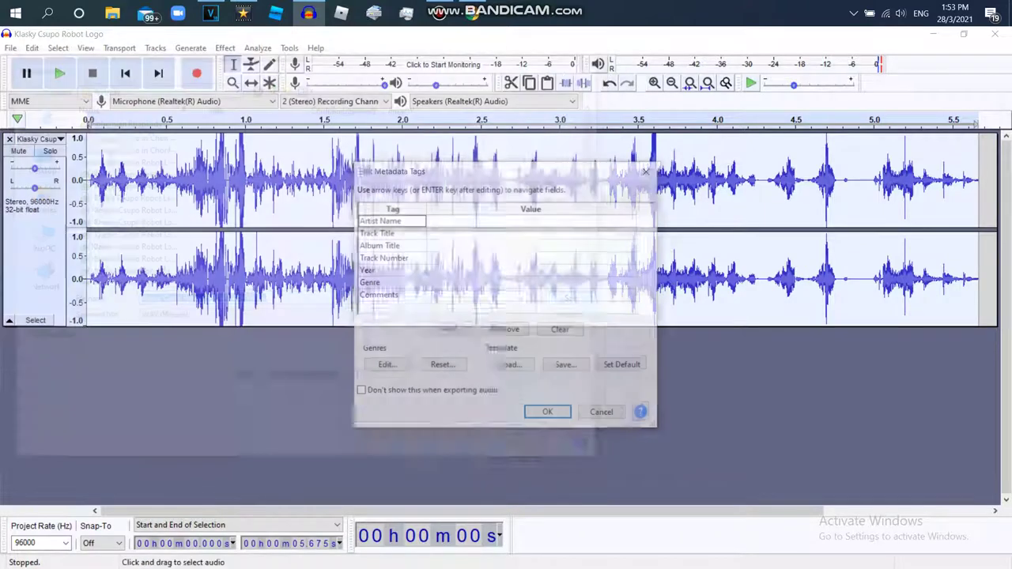
key("Return")
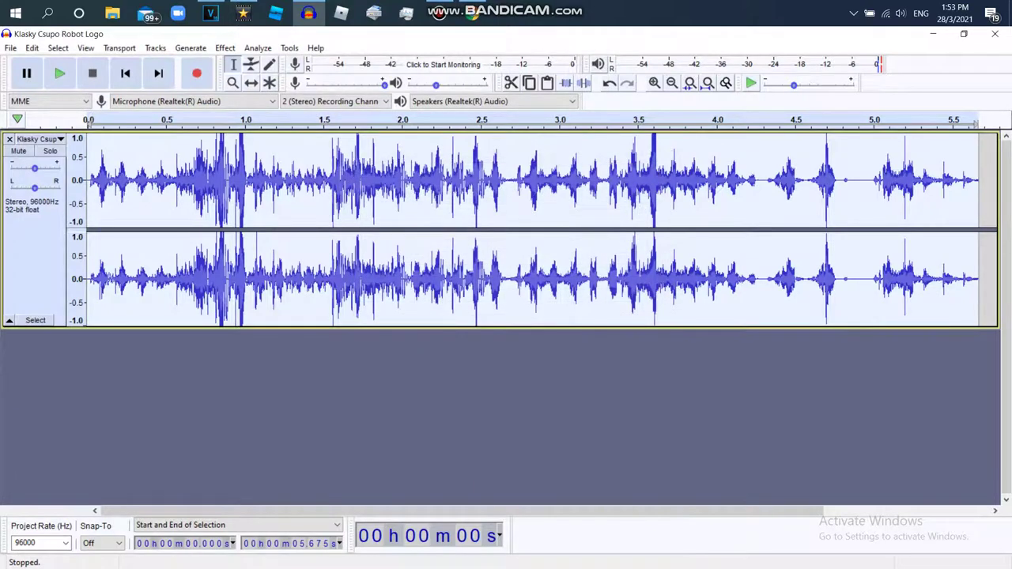
left_click(10, 140)
Step: Switch to VideoPad, import "Klasky Csupo Robot Logo {FULLSCREEN 70fps}" from the Videos folder and place it at the start of Video Track 1
left_click(243, 13)
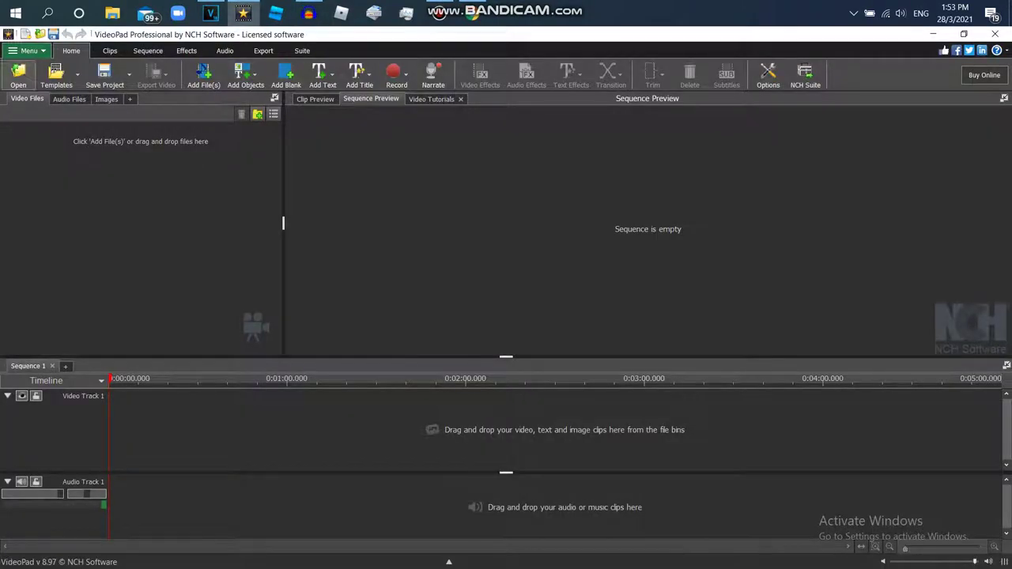
left_click(17, 75)
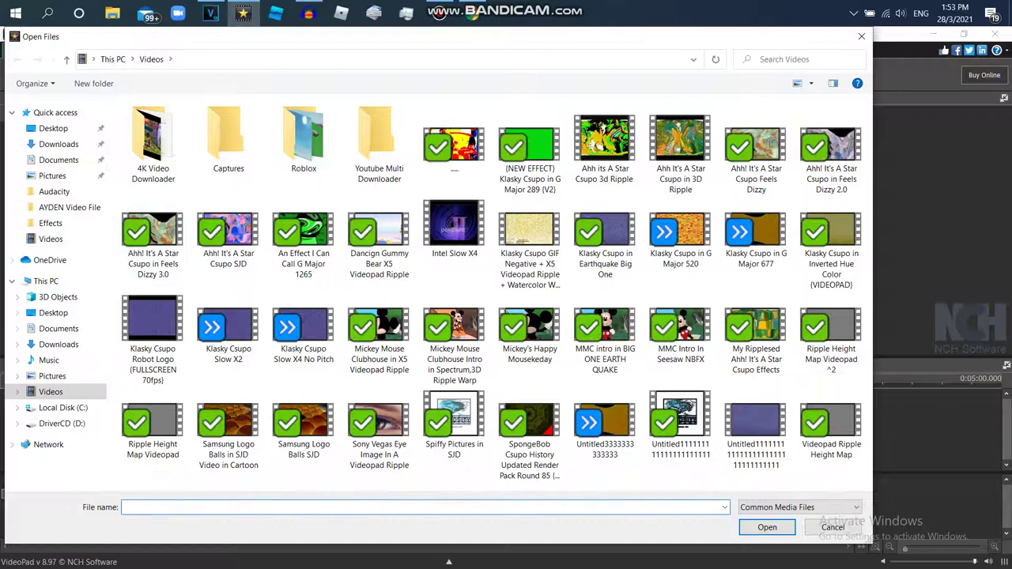
left_click(52, 238)
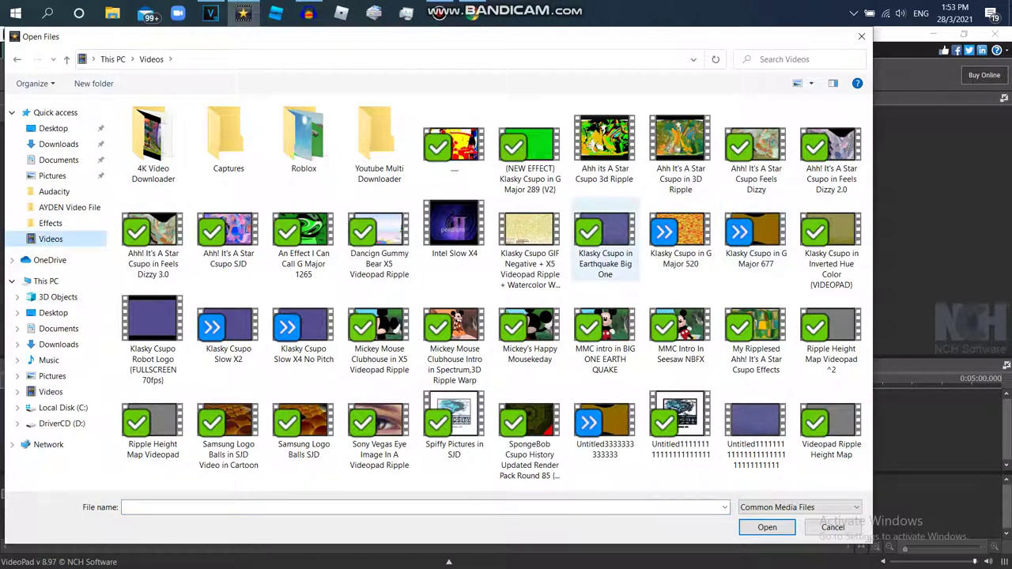
double_click(152, 325)
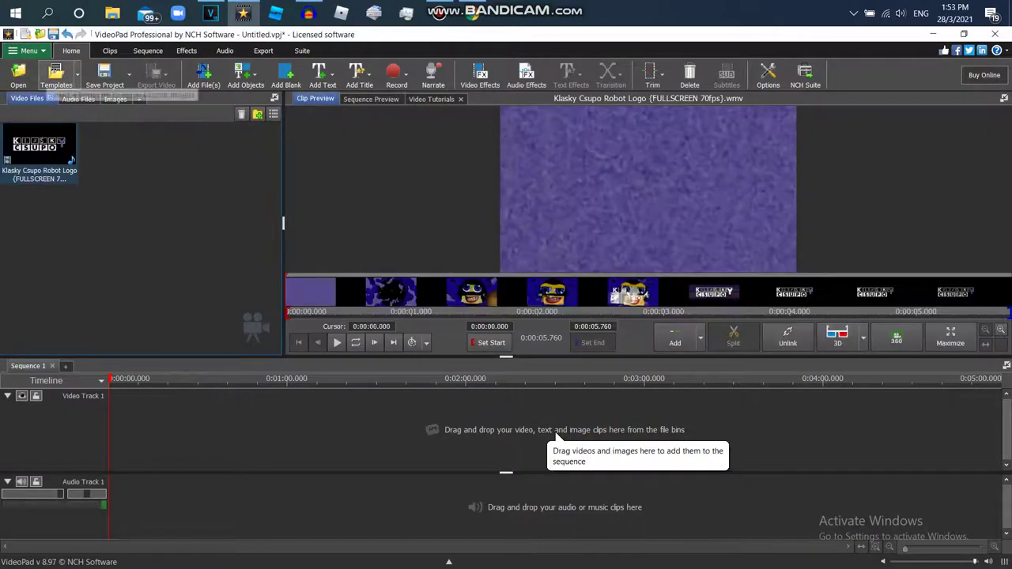
left_click_drag(41, 150, 120, 431)
Step: Unlink the logo clip from its original audio and delete that audio from Audio Track 1
right_click(242, 431)
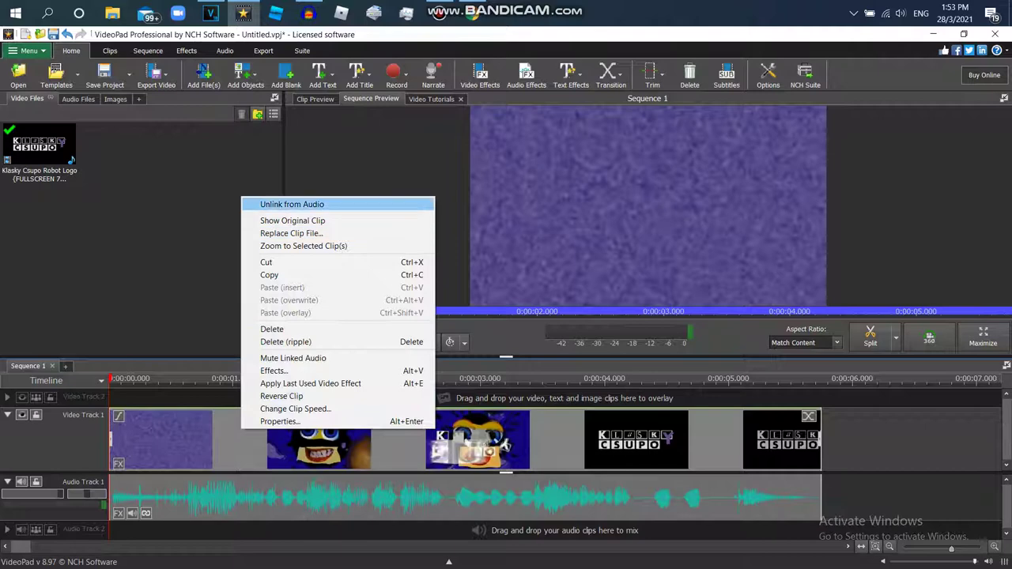
left_click(292, 204)
right_click(334, 485)
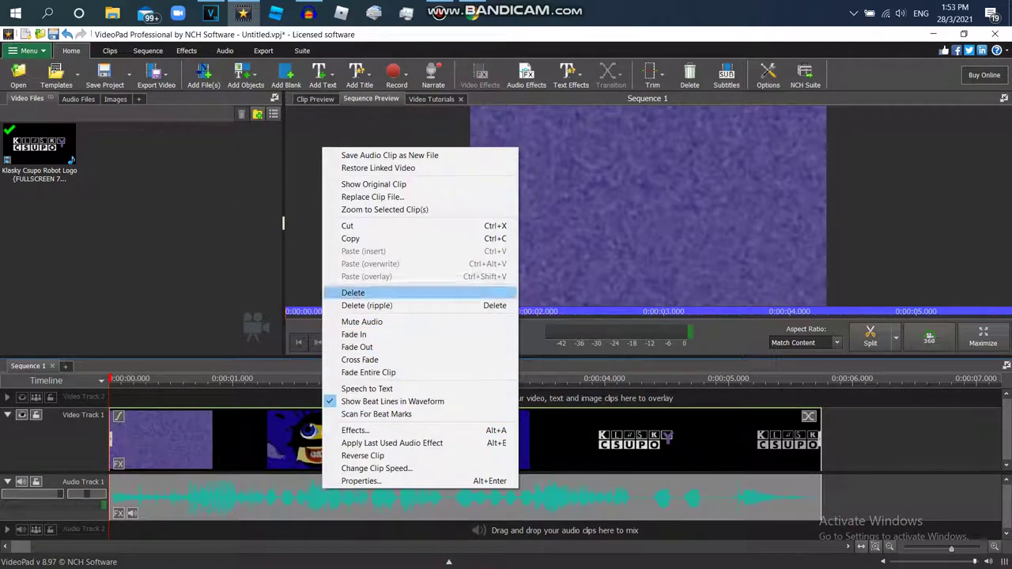
left_click(356, 291)
Step: Import "Klasky Csupo Robot Logo in Crazy Wave" from the Audacity folder, place it at the start of Audio Track 1, and preview the sequence
left_click(19, 75)
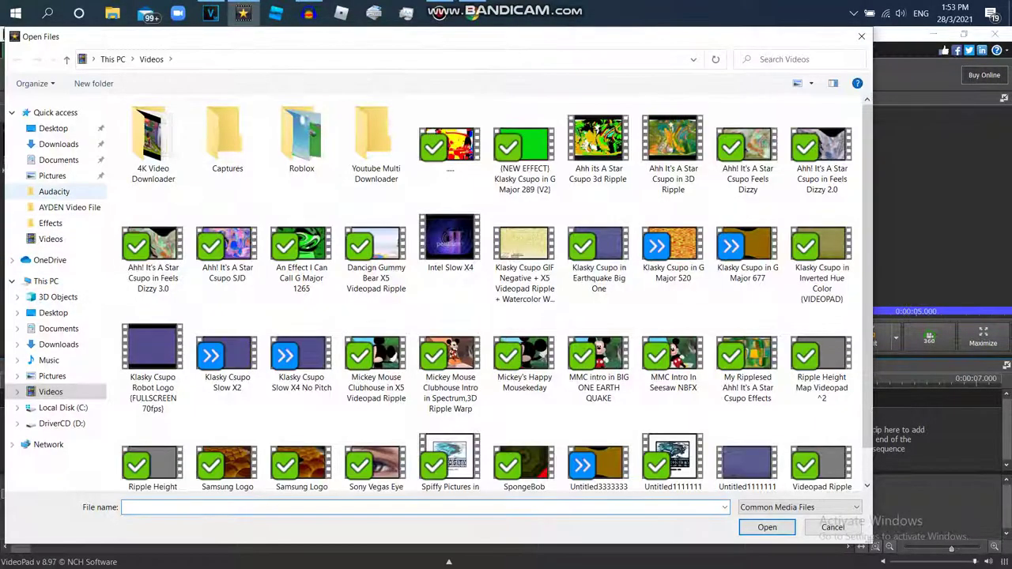
left_click(54, 191)
left_click(171, 179)
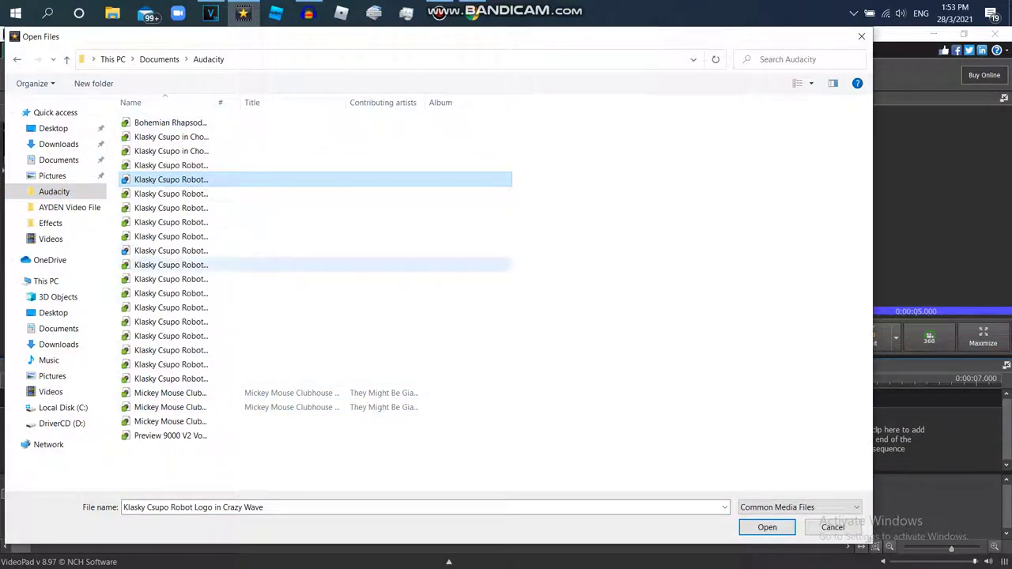
left_click_drag(40, 150, 110, 490)
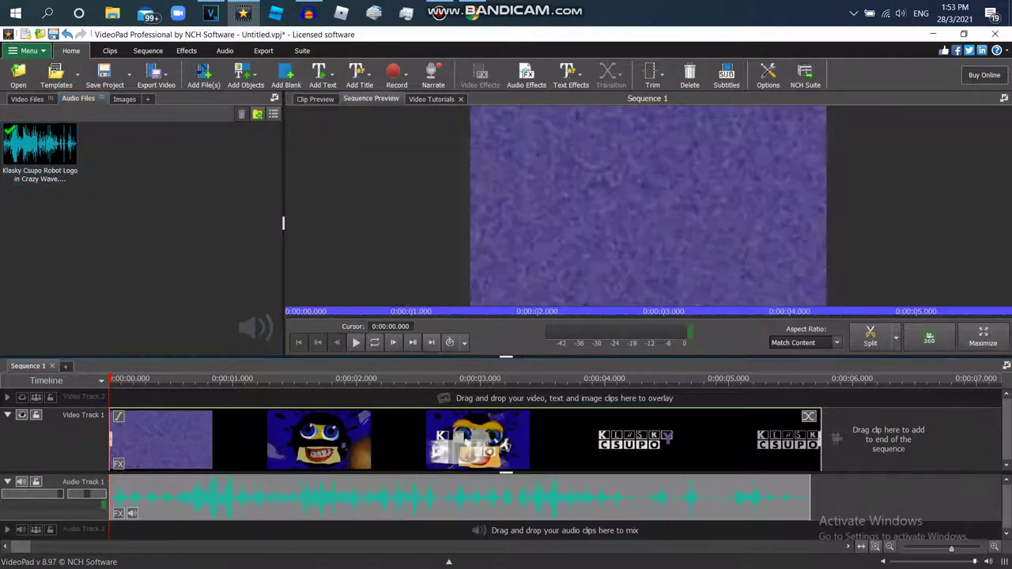
left_click(356, 343)
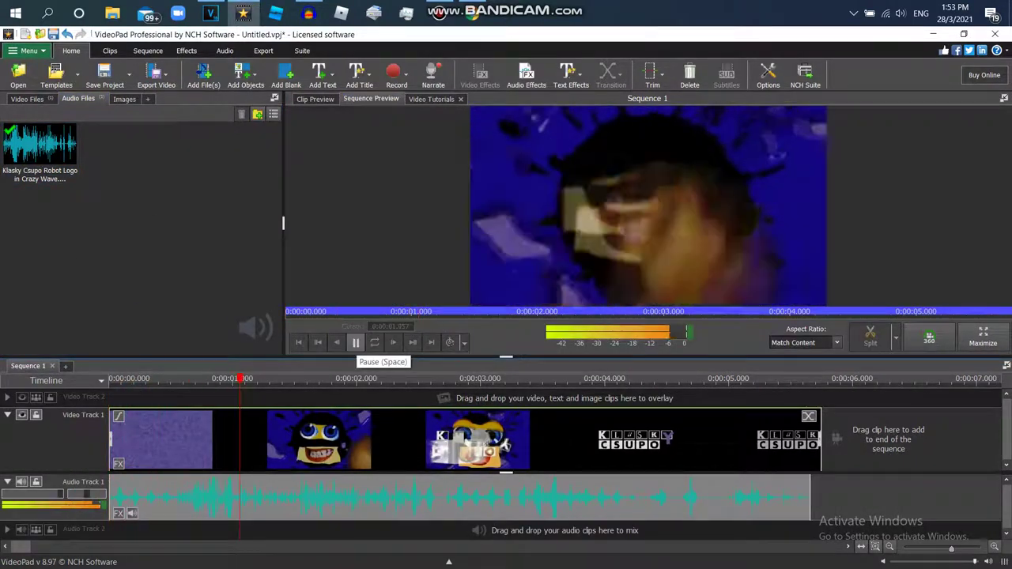
left_click(356, 342)
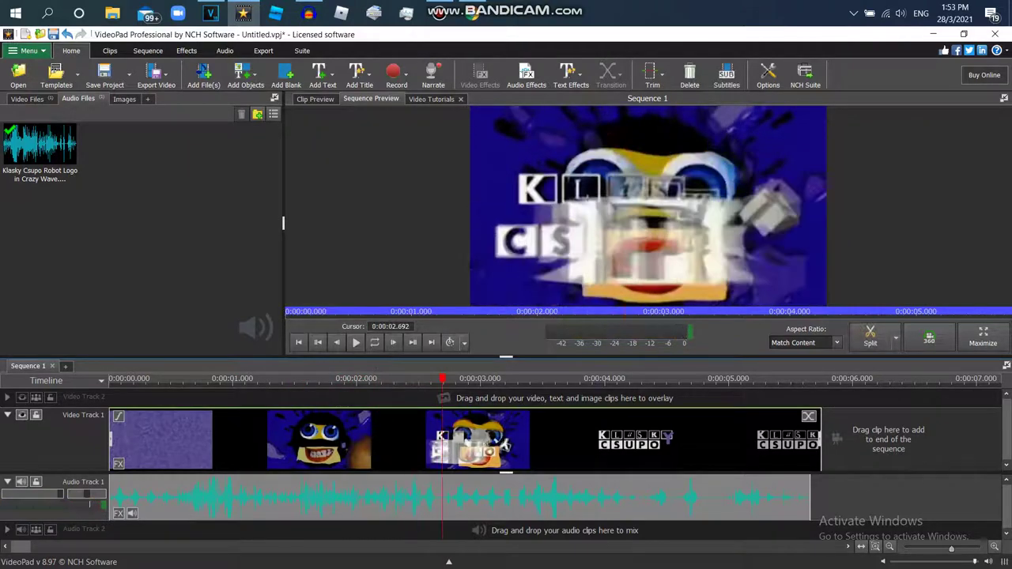
Step: Compare the durations of the logo clip on Video Track 1 and the audio clip on Audio Track 1 in their speed settings
right_click(608, 519)
right_click(505, 432)
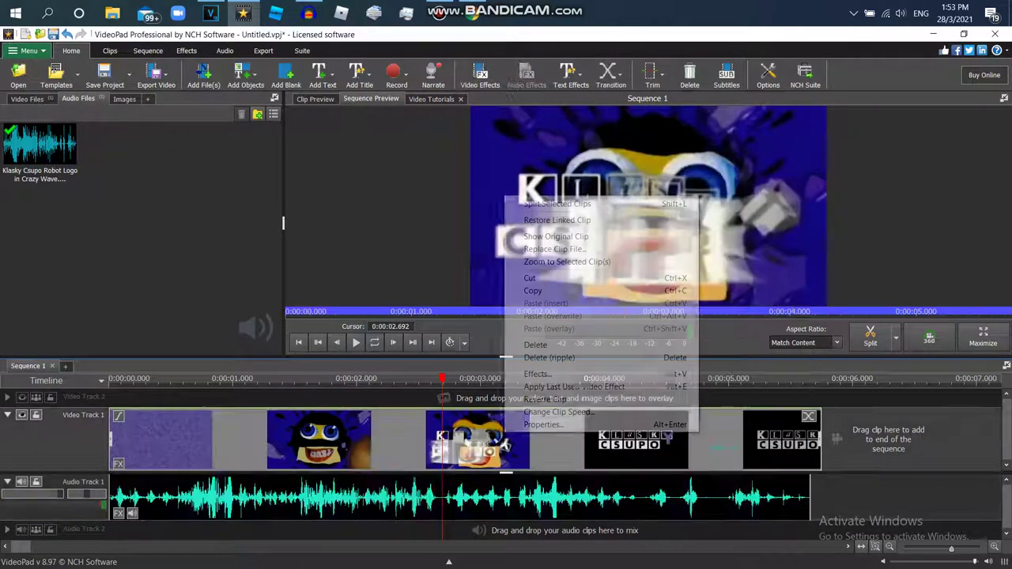
left_click(559, 412)
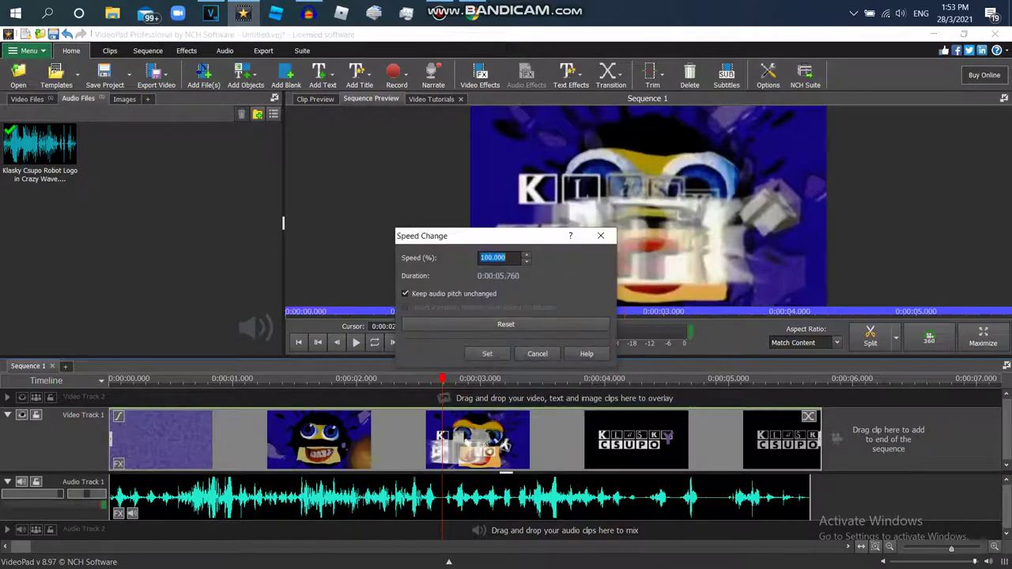
key("Escape")
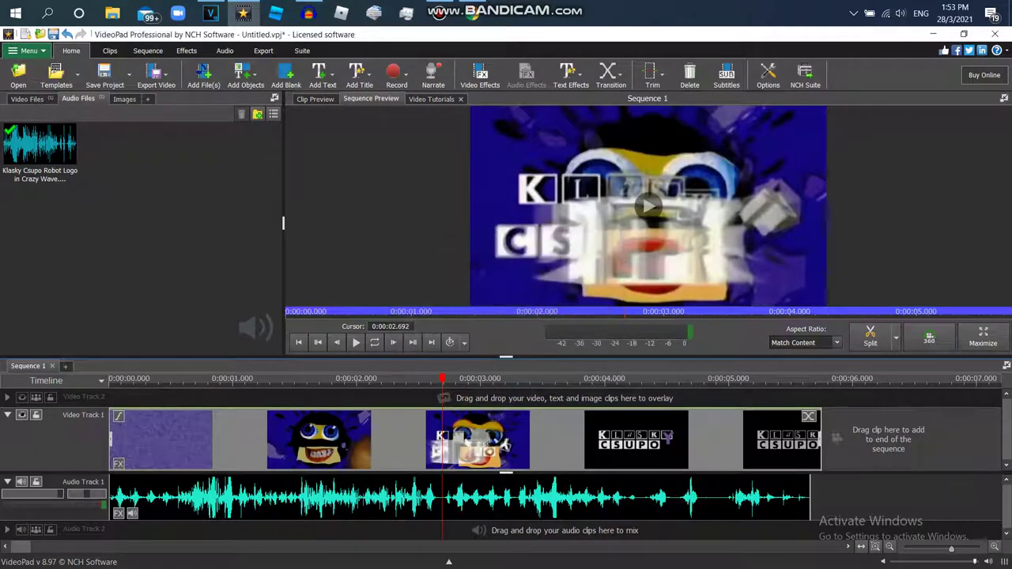
right_click(557, 494)
left_click(609, 476)
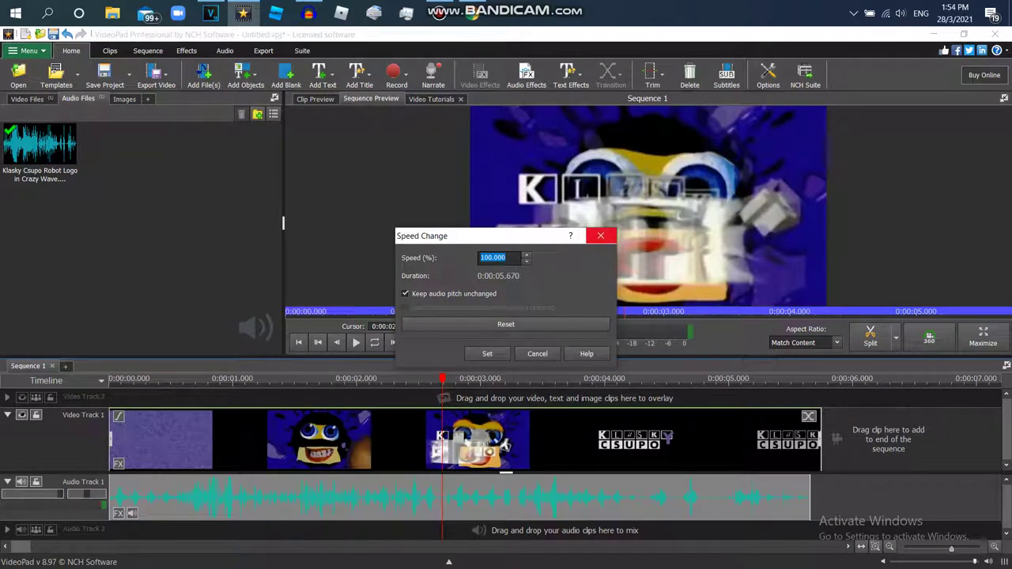
left_click(600, 236)
right_click(529, 487)
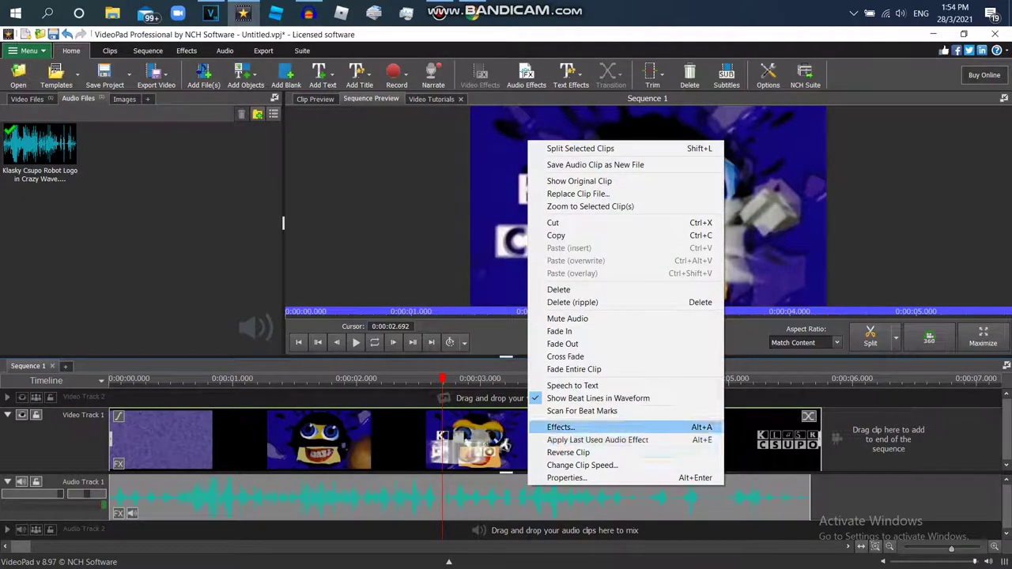
left_click(568, 453)
right_click(528, 442)
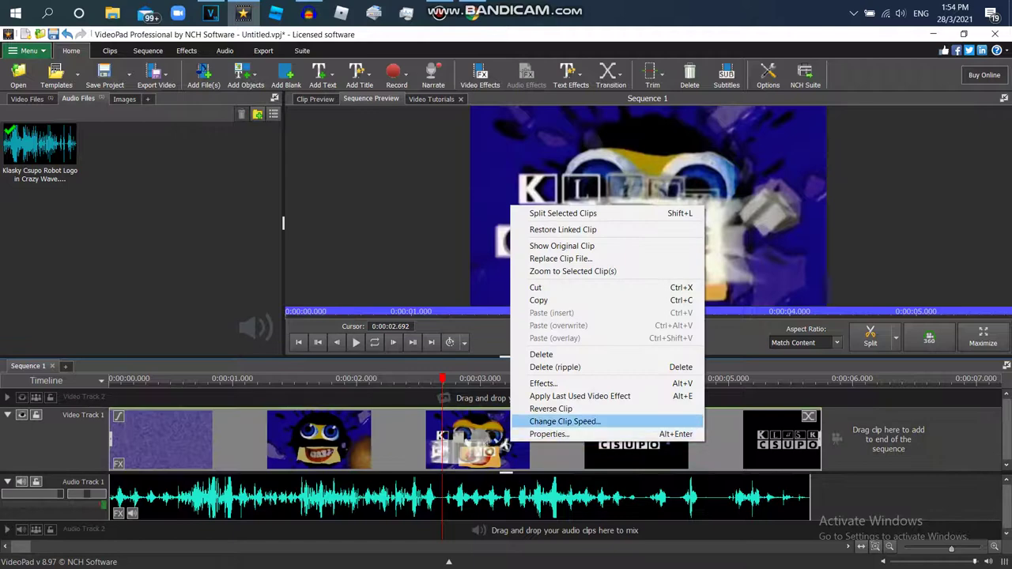
left_click(582, 420)
left_click(600, 236)
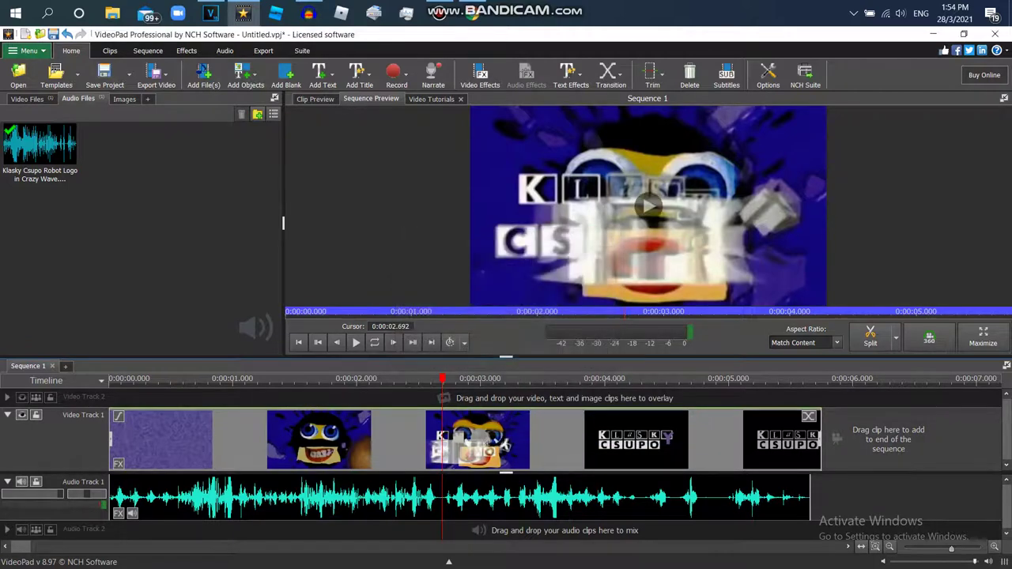
Step: Set the audio clip's speed to 98.438% with its pitch kept unchanged, and preview the sequence from the start
right_click(535, 490)
left_click(584, 471)
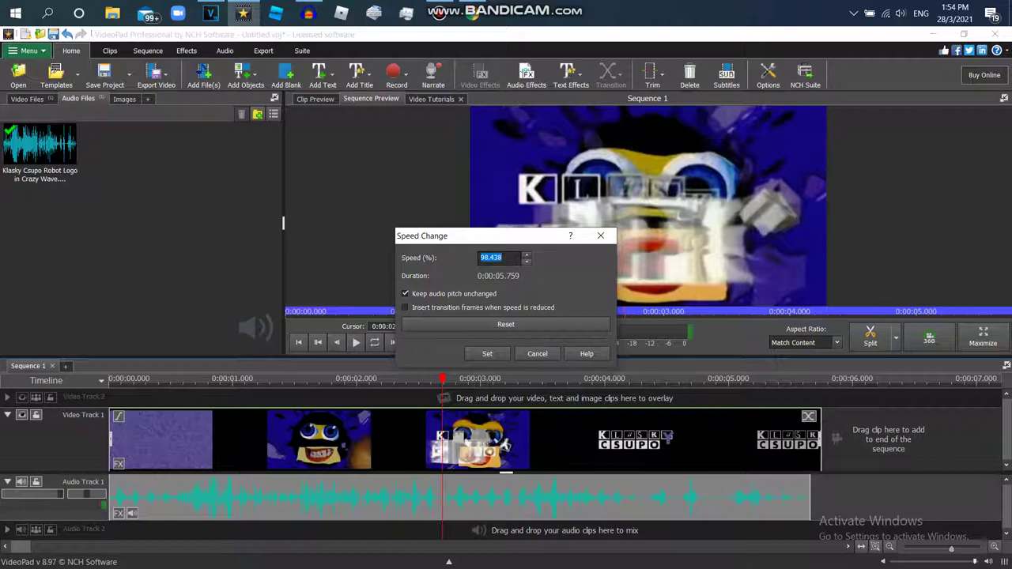
key("Return")
left_click_drag(625, 311, 286, 311)
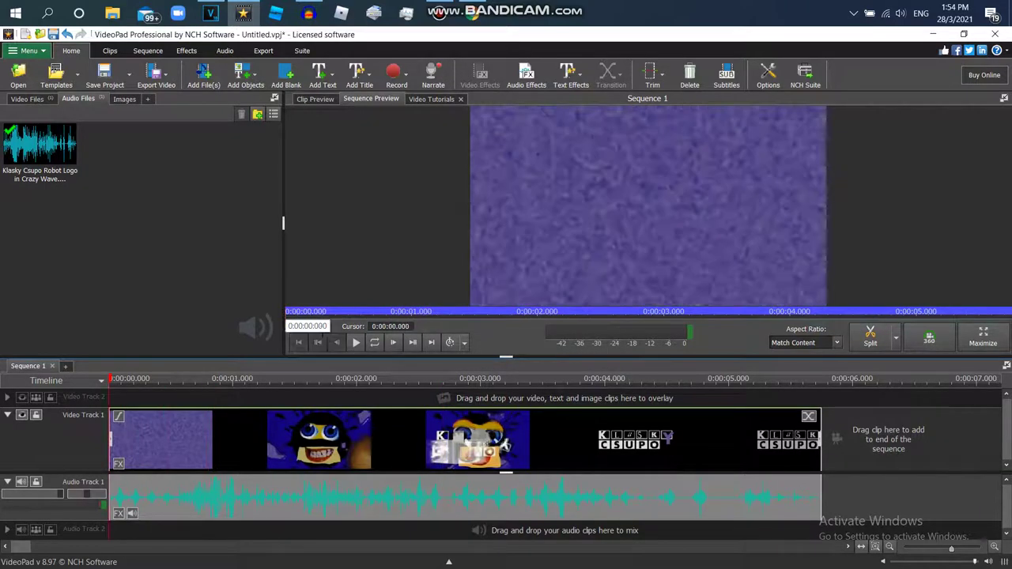
left_click(356, 343)
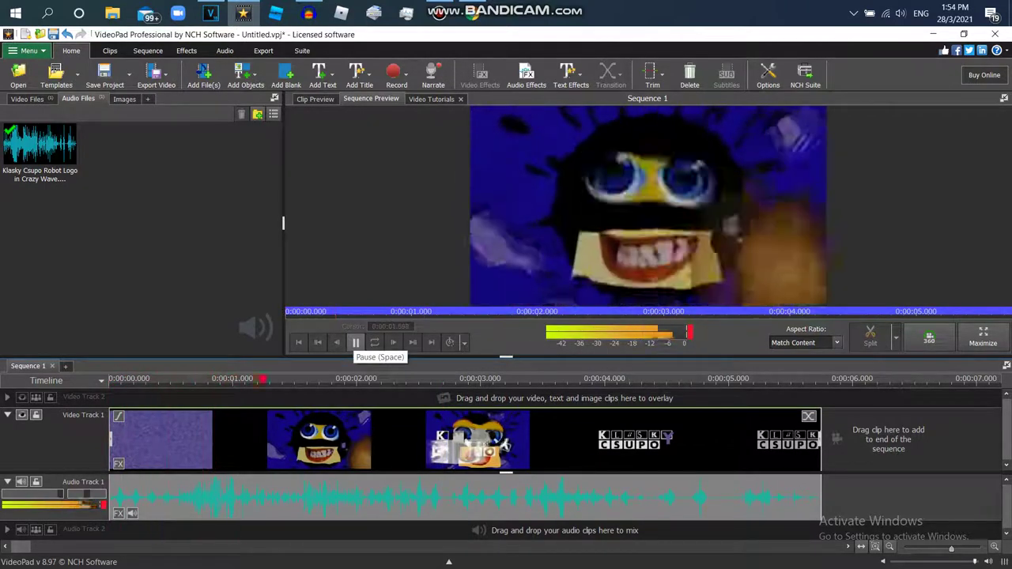
left_click(355, 342)
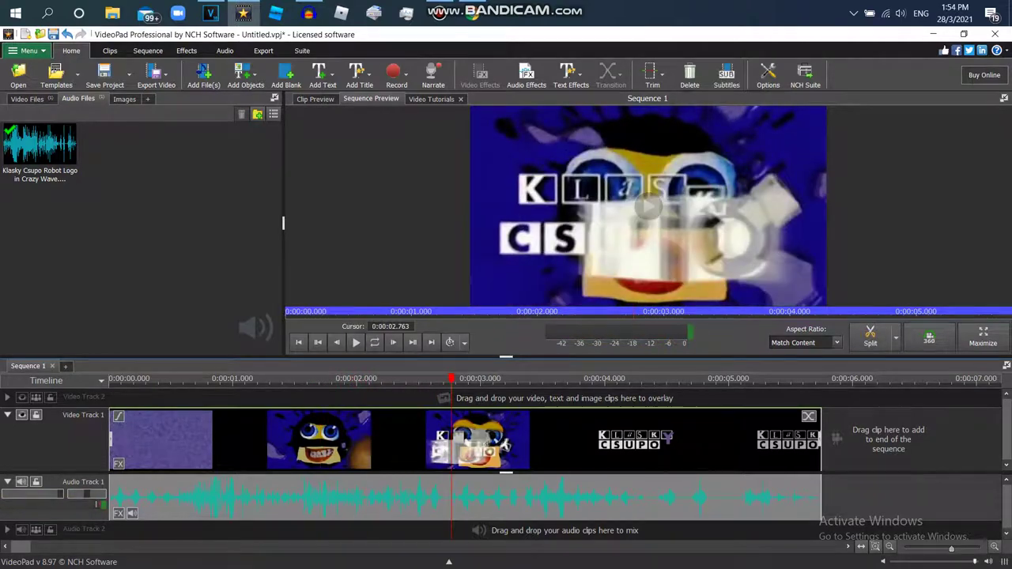
Step: Apply the Negative video effect to the logo clip on Video Track 1
left_click(118, 464)
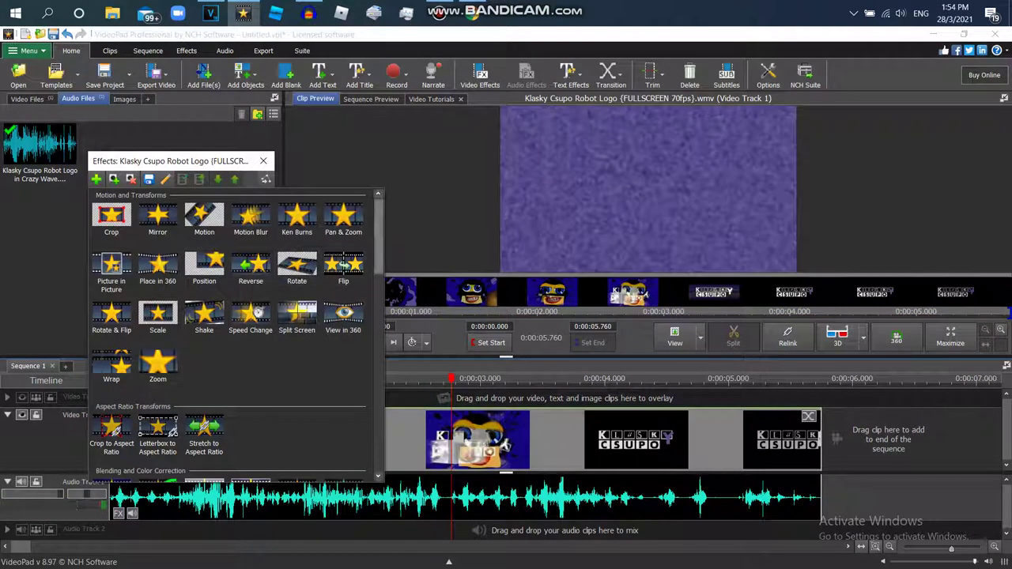
scroll(345, 266, "down", 5)
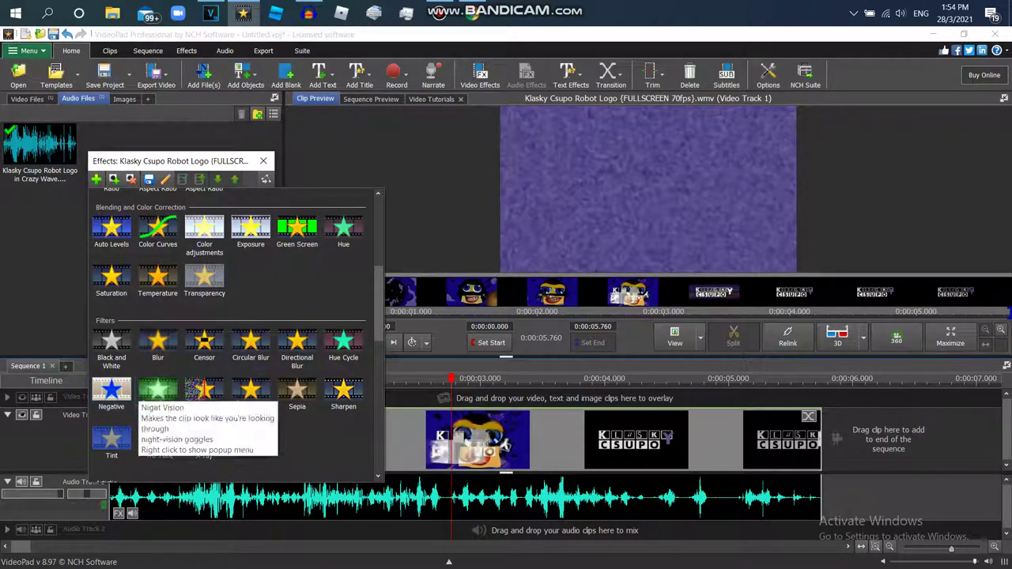
left_click(111, 393)
left_click(97, 180)
scroll(236, 333, "down", 10)
scroll(229, 332, "up", 5)
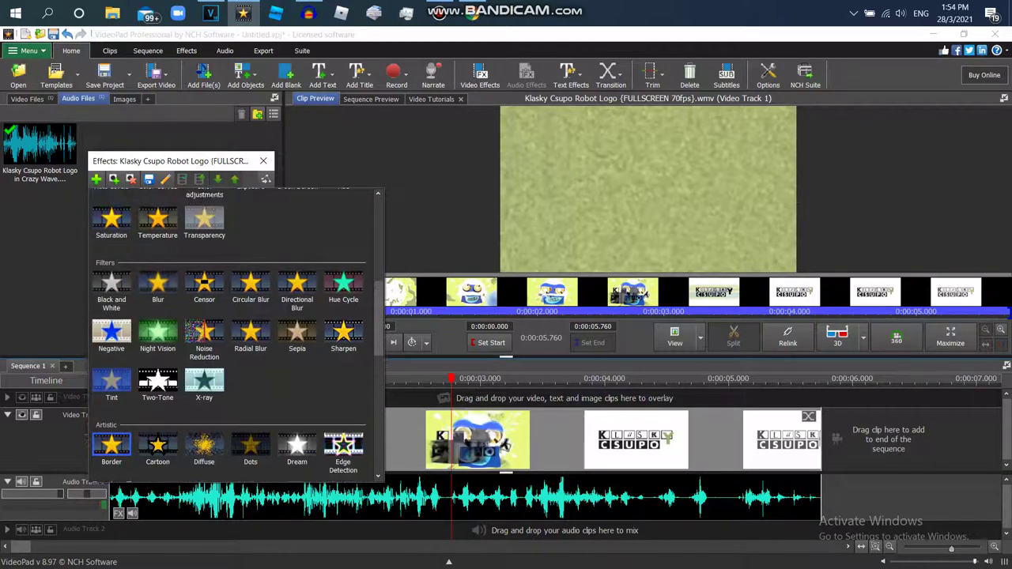
left_click(297, 336)
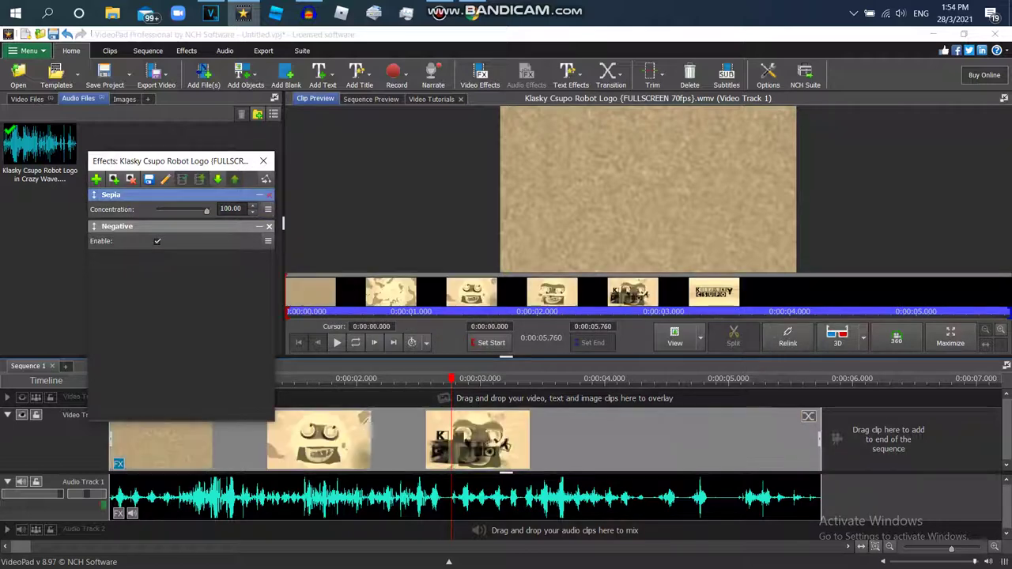
left_click(269, 194)
left_click(97, 179)
left_click(439, 13)
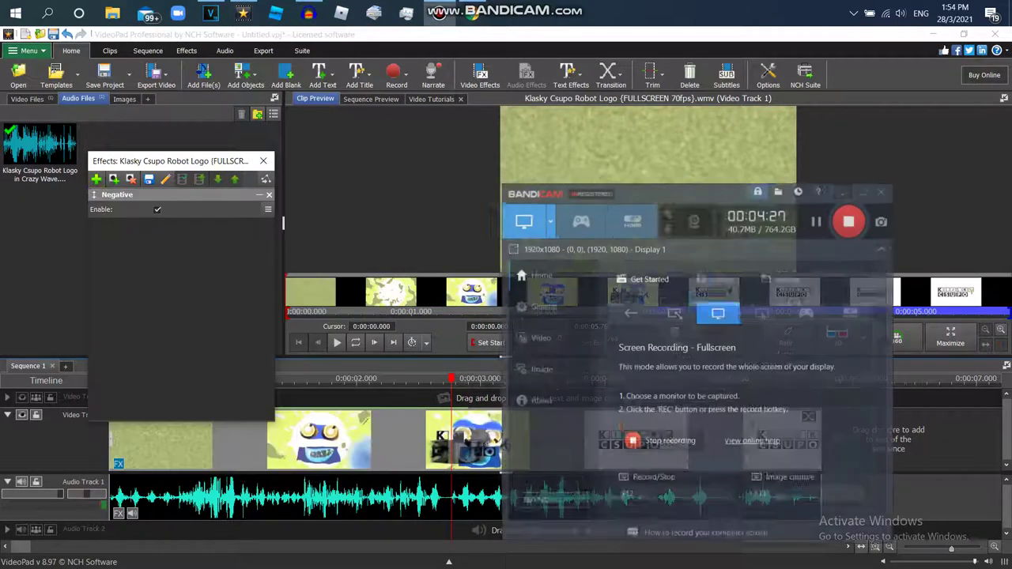
left_click(879, 203)
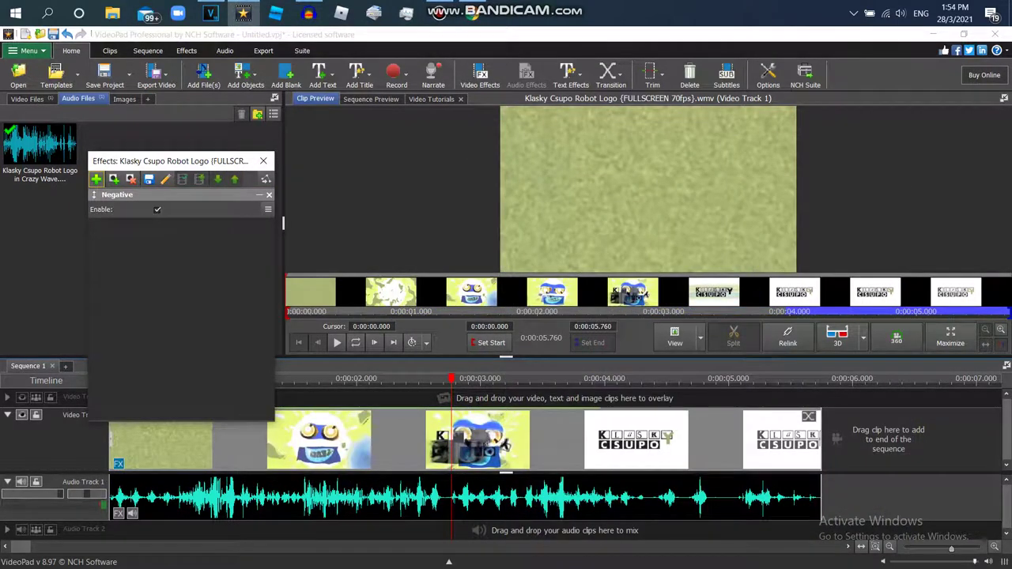
Step: Add the Sepia filter to the logo clip on top of the Negative effect
left_click(95, 179)
scroll(345, 265, "down", 4)
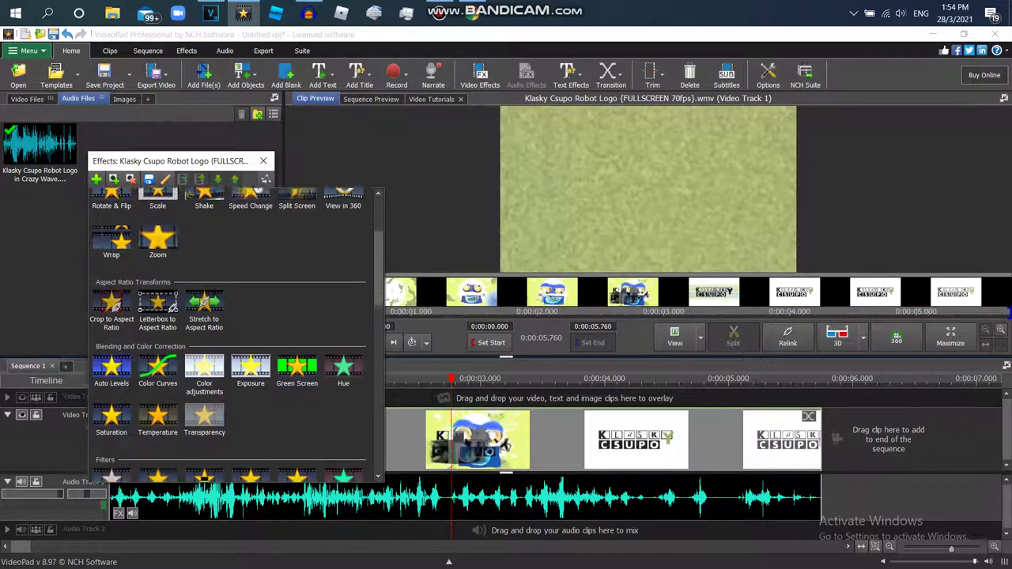
scroll(237, 332, "down", 2)
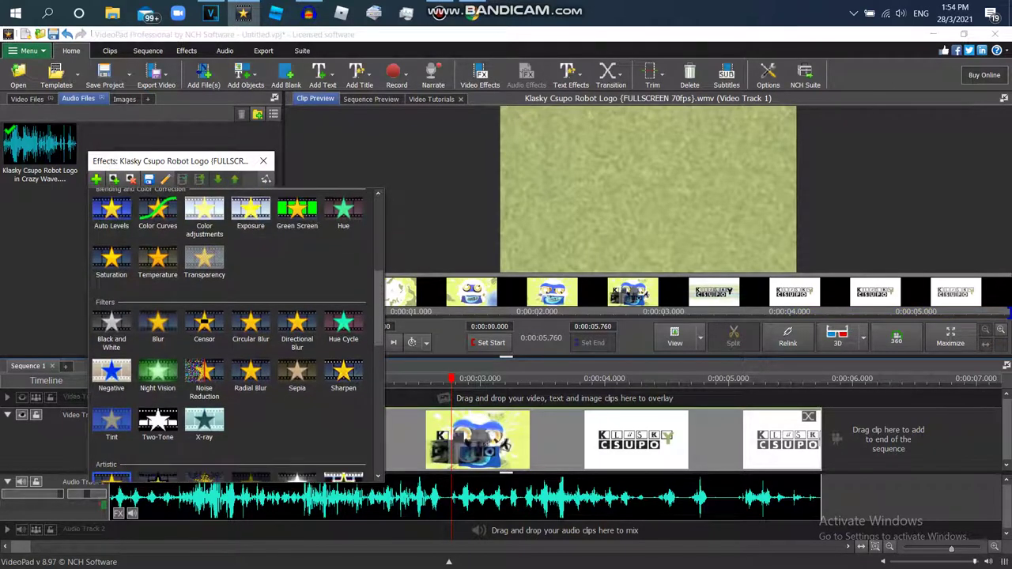
scroll(229, 335, "down", 1)
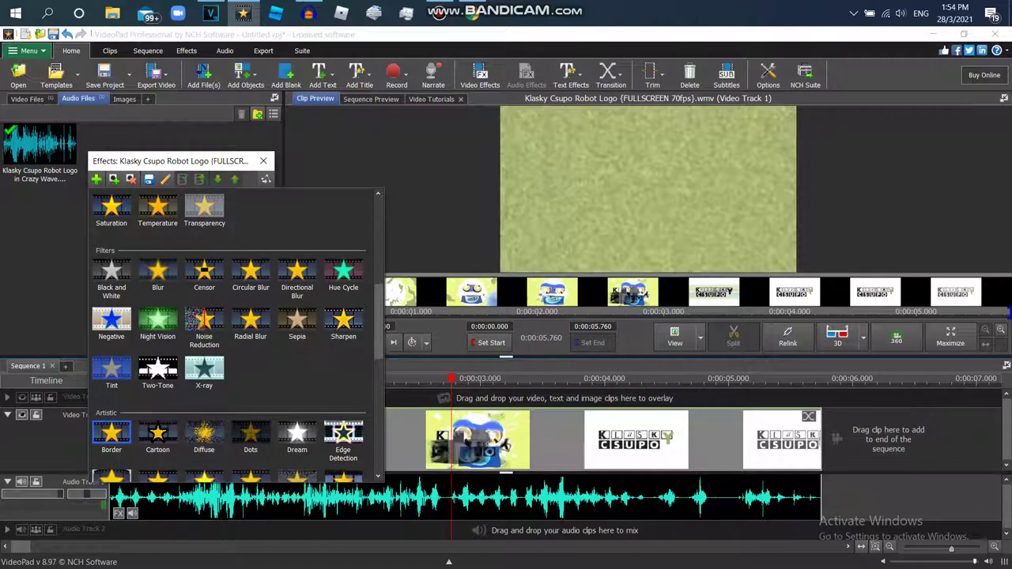
left_click(297, 320)
Step: Add the Hue effect to the logo clip and set the hue to about 86.4°
left_click(96, 179)
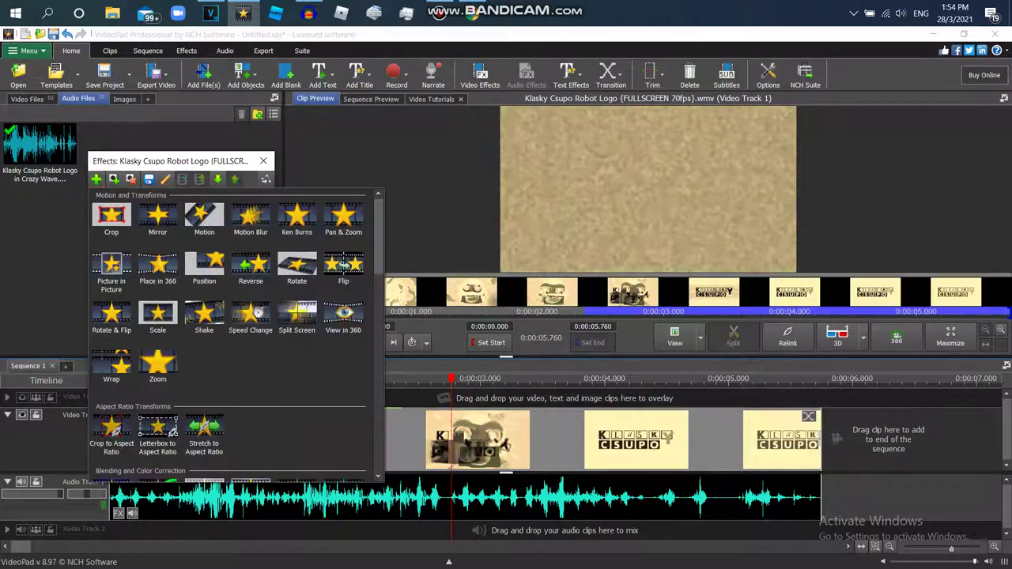
scroll(345, 268, "down", 10)
left_click(343, 290)
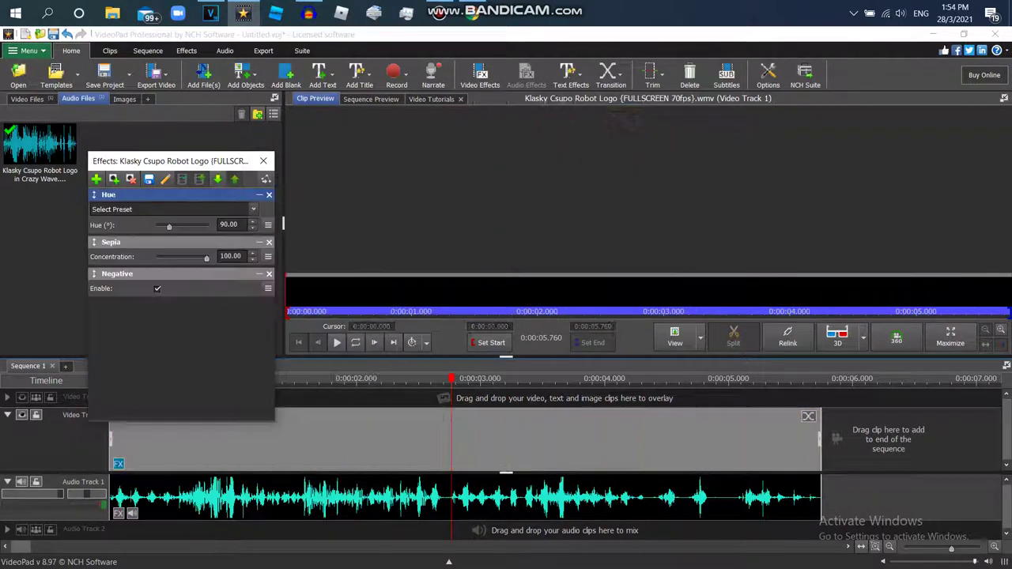
left_click_drag(169, 227, 169, 227)
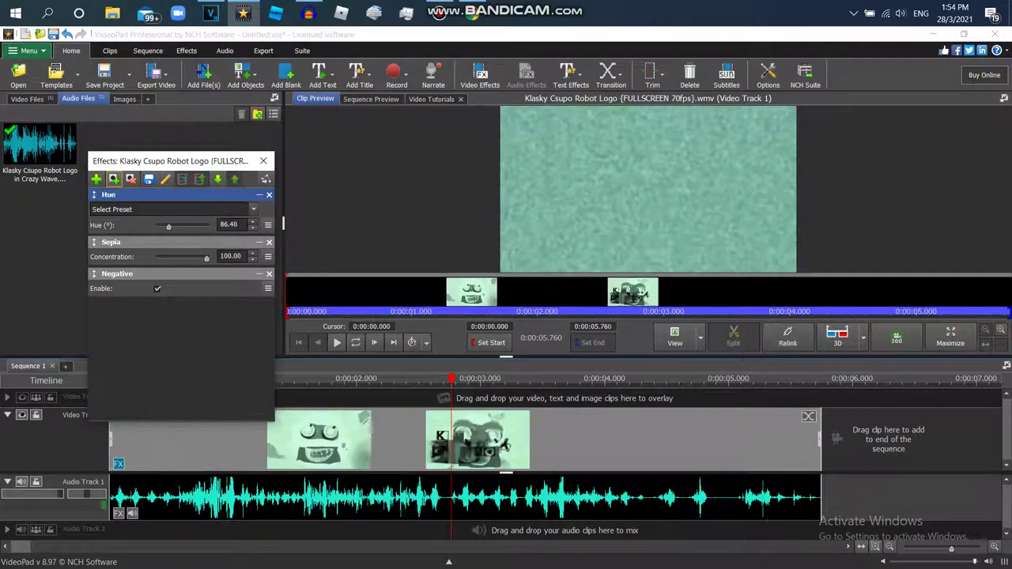
Step: Add Color adjustments to the logo clip with brightness 0 and contrast 20
left_click(96, 180)
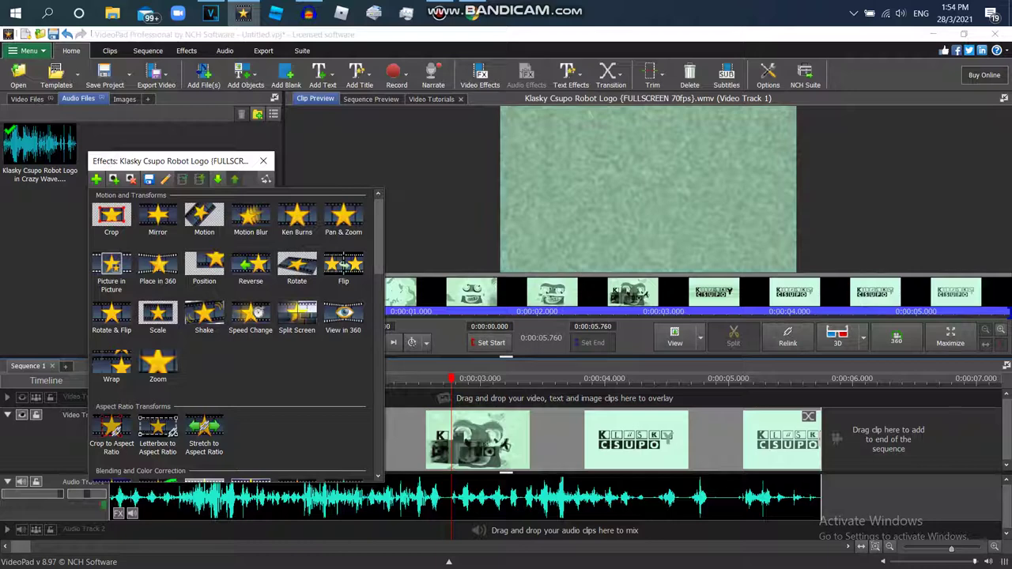
scroll(207, 405, "down", 5)
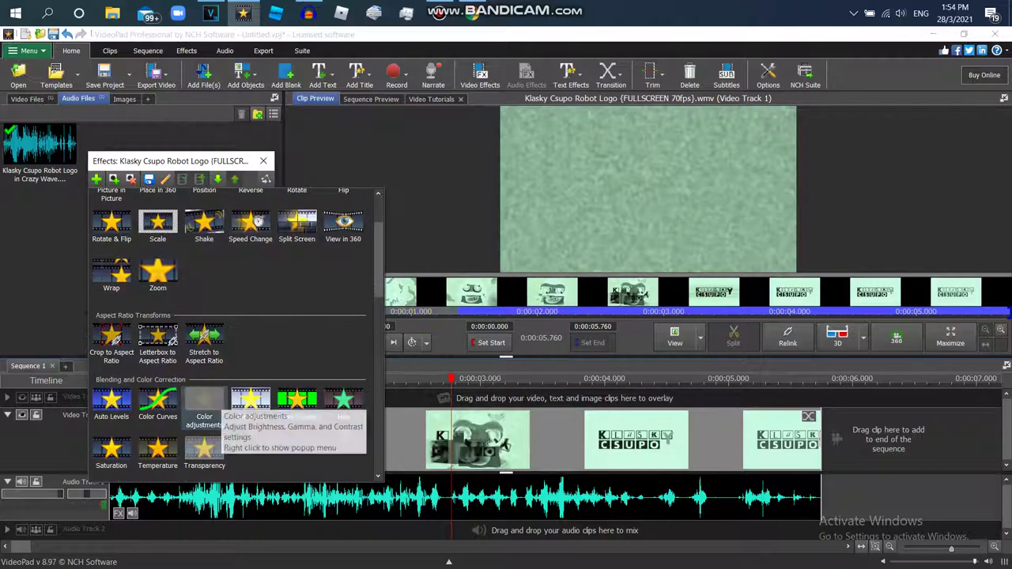
left_click(204, 401)
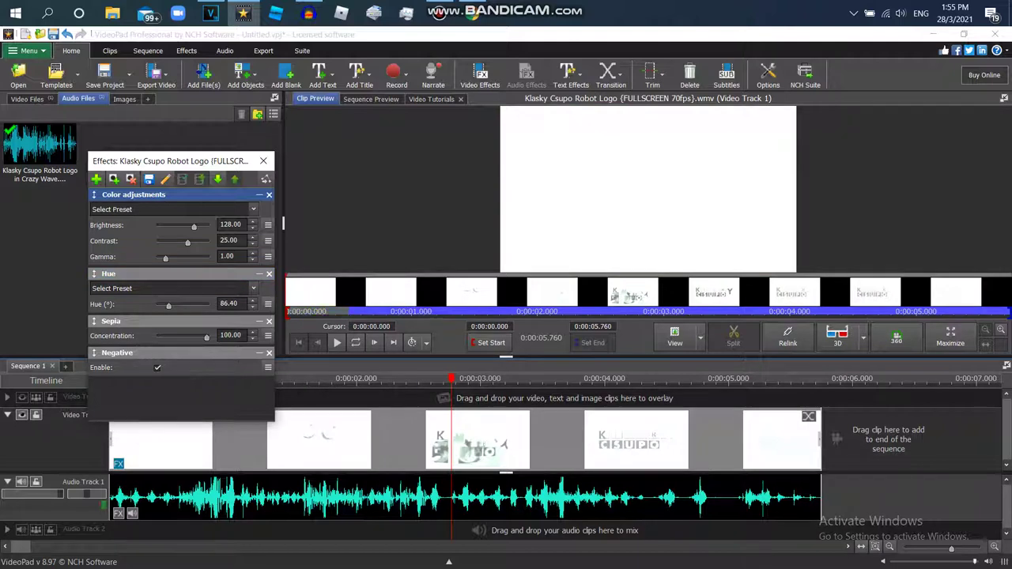
left_click_drag(193, 227, 157, 227)
left_click_drag(237, 224, 219, 225)
type("000")
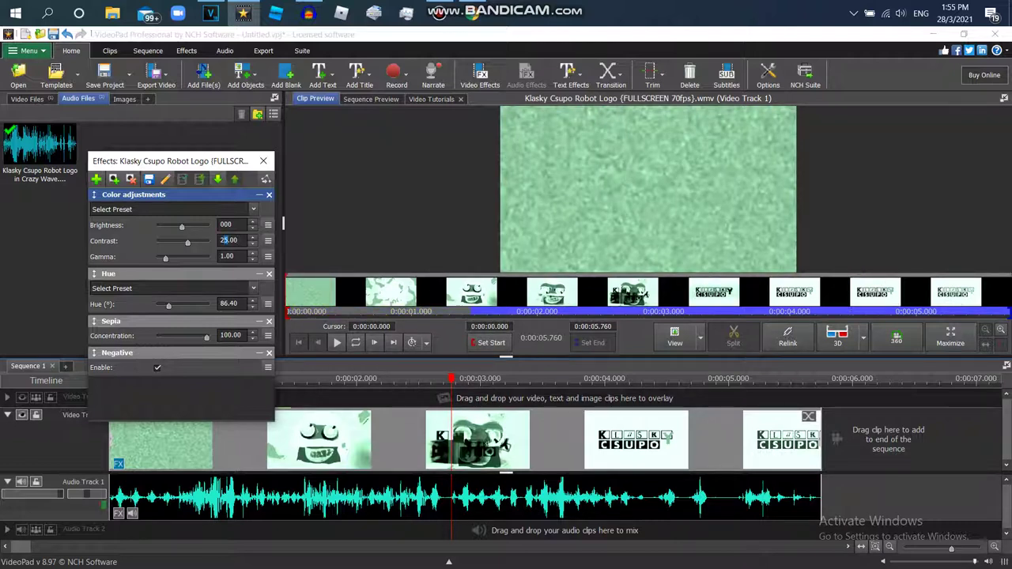
type("0")
left_click(235, 256)
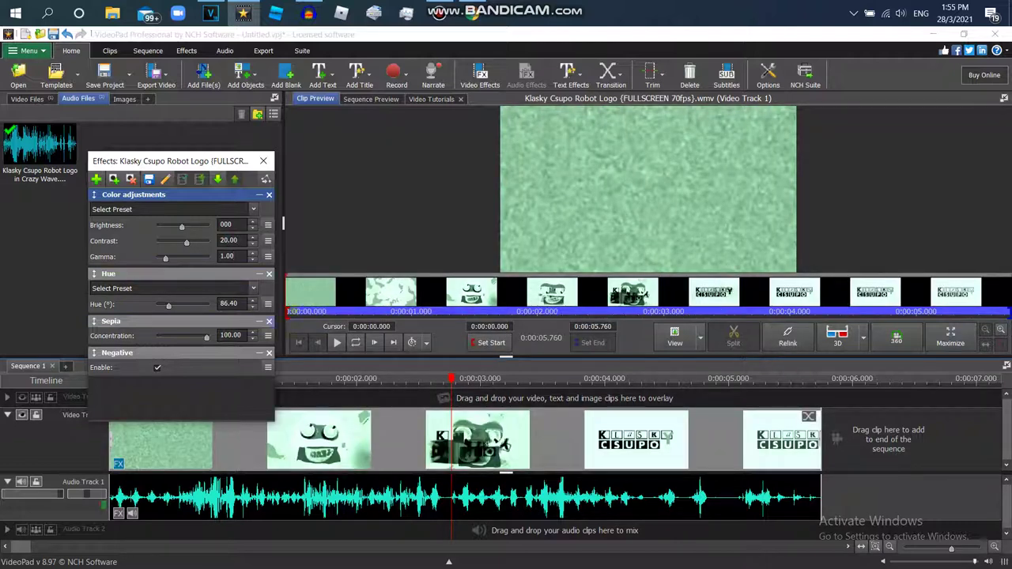
Step: Set the logo clip's Hue effect to 160°
left_click_drag(168, 306, 174, 306)
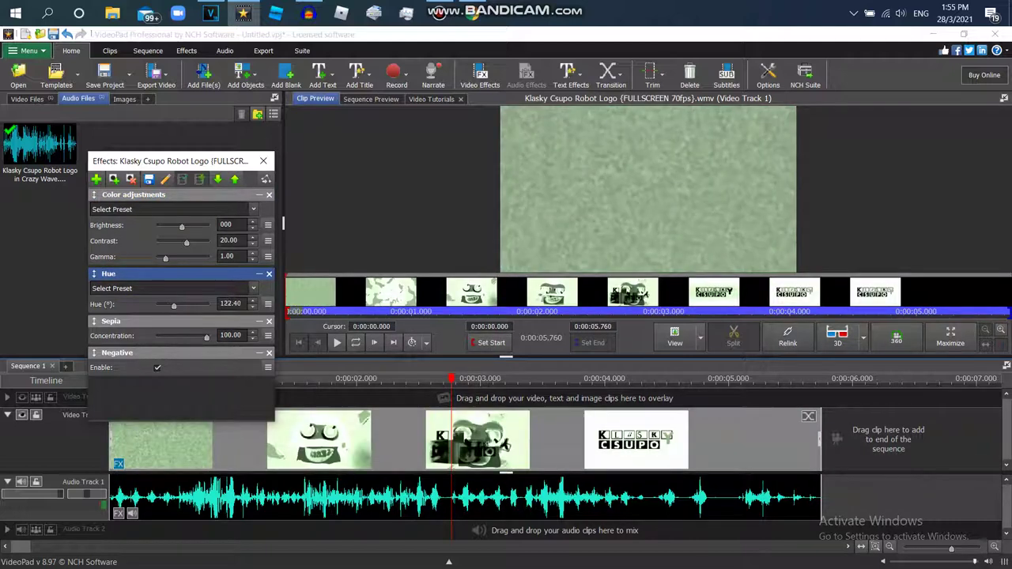
left_click(192, 306)
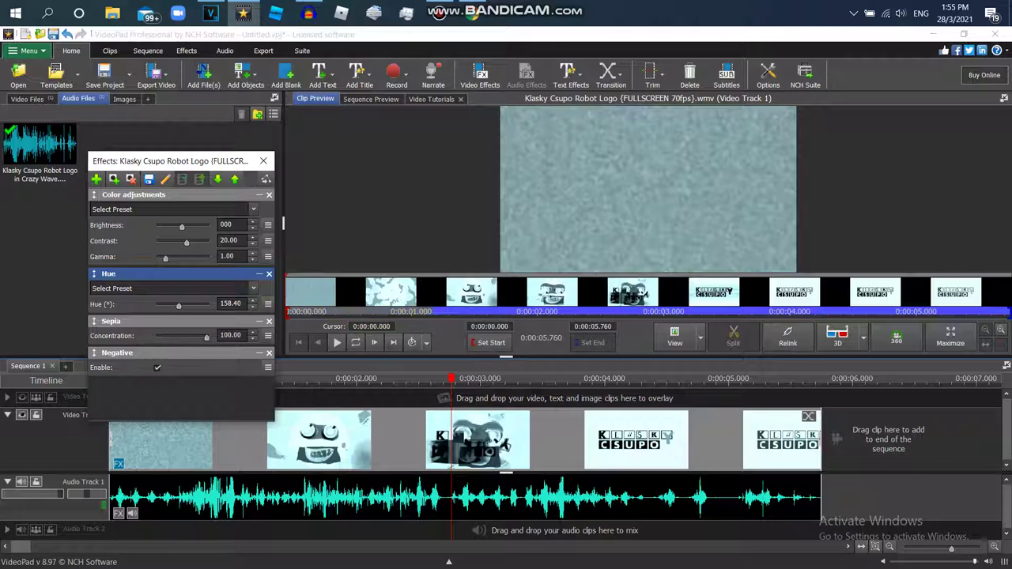
type("80")
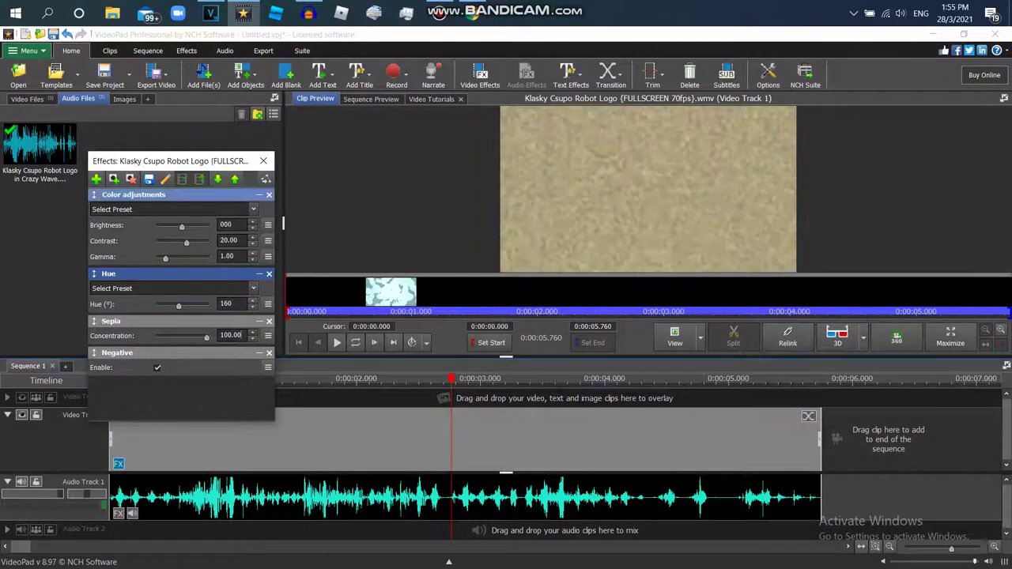
Step: Add the Waves effect to the logo clip with 5 vertical waves and a vertical amplitude of 5
left_click(97, 180)
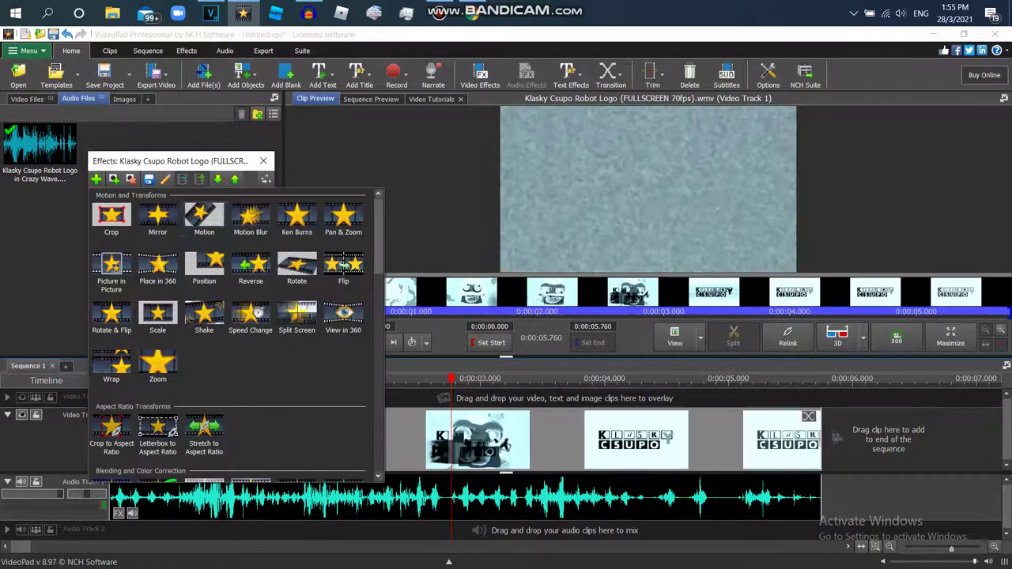
scroll(230, 332, "down", 12)
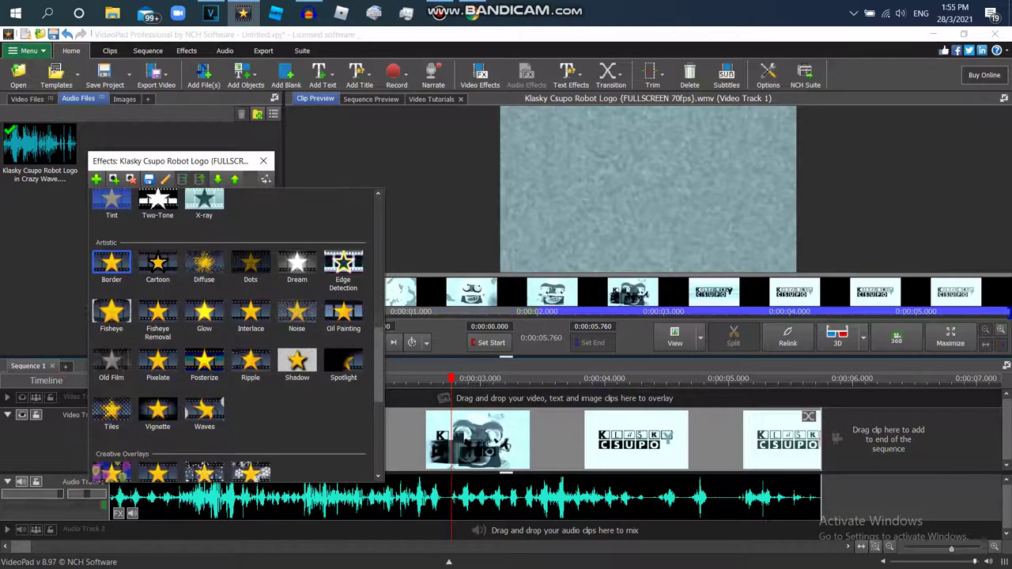
left_click(204, 412)
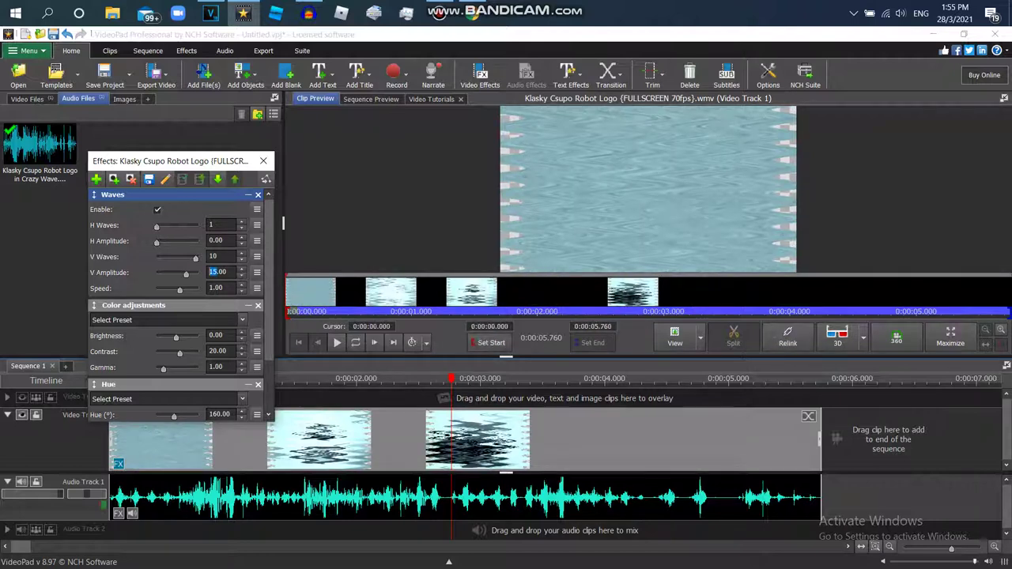
left_click_drag(195, 258, 166, 275)
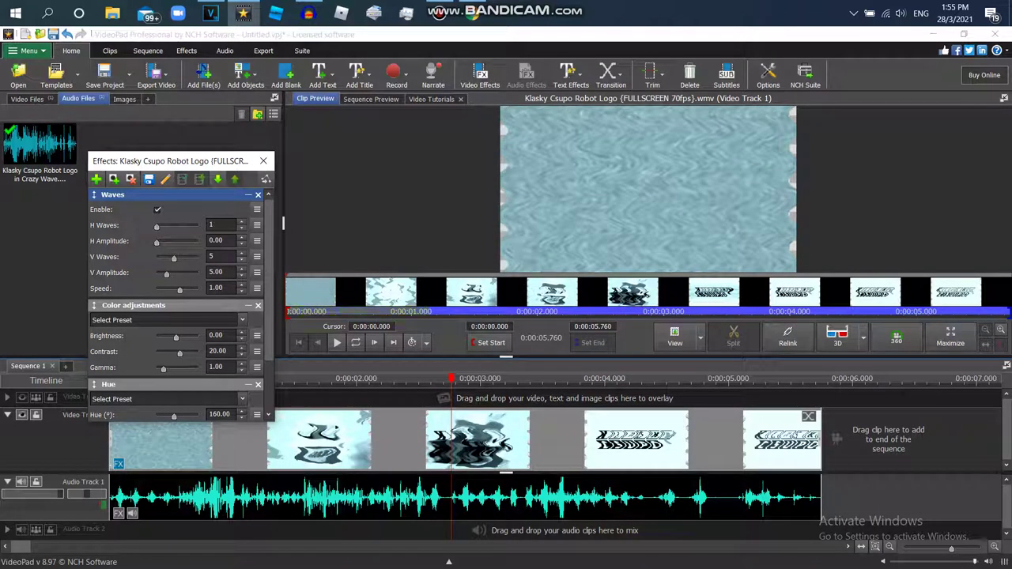
Step: Set the Waves effect's speed to 5 and play the logo clip to preview the distortion
type("5")
key("Tab")
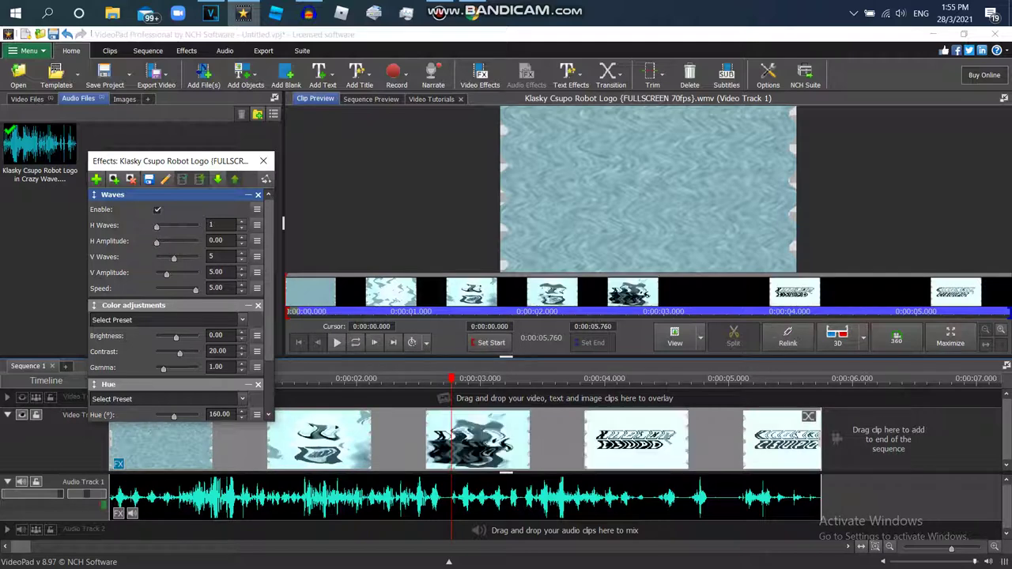
left_click(337, 343)
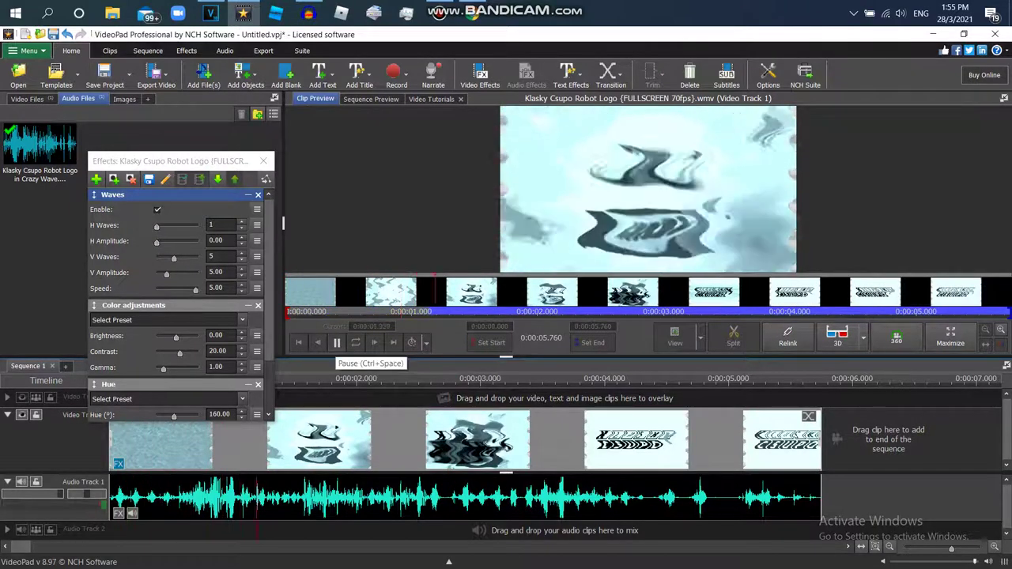
Step: Set the Waves effect's vertical amplitude to 2.5 and play back the logo clip
left_click(176, 161)
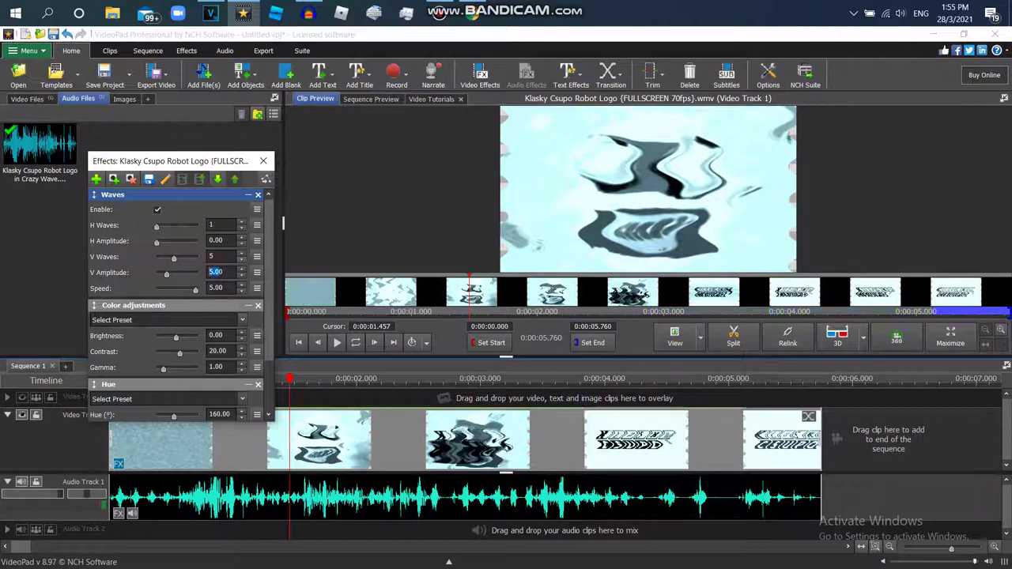
type("2.5")
key("Tab")
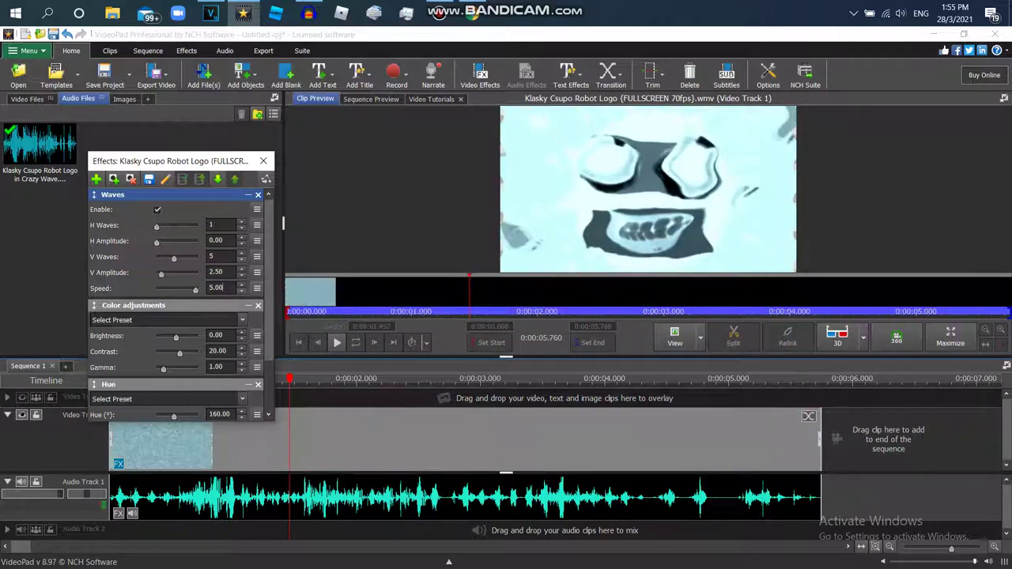
left_click(337, 342)
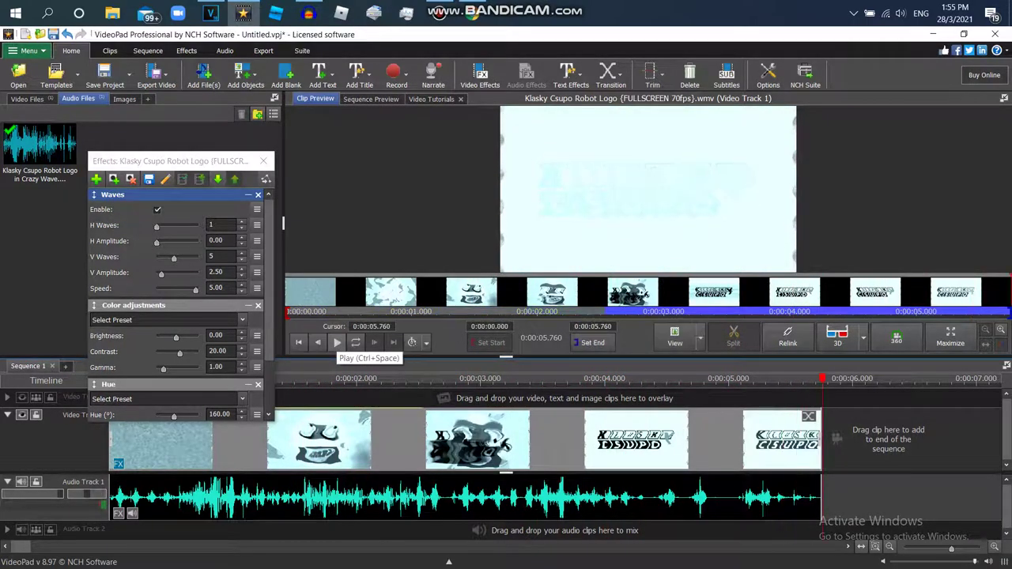
left_click(337, 343)
Step: Add the Wrap effect to the logo clip and place it directly below the Waves effect
left_click(95, 179)
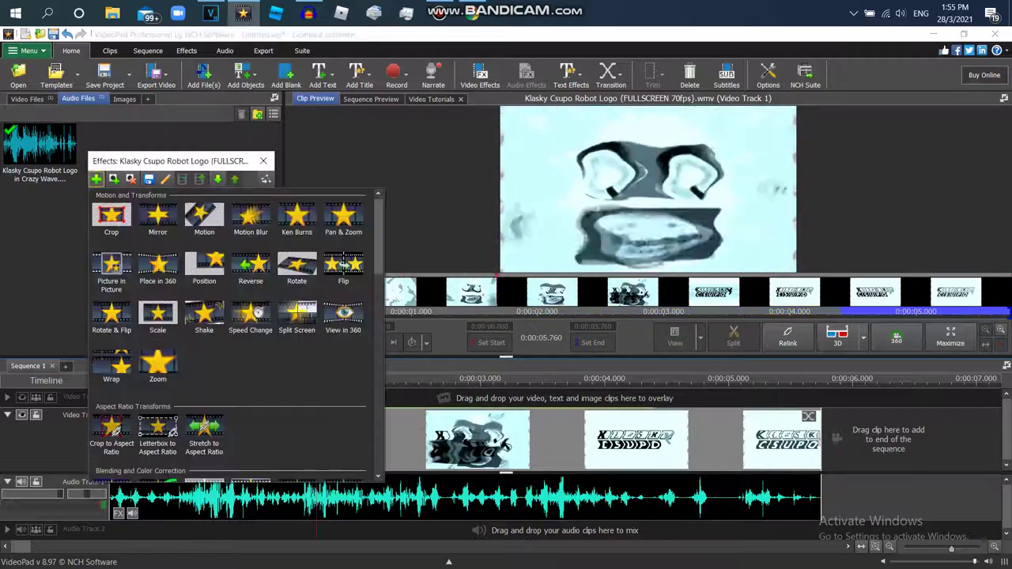
scroll(345, 268, "down", 1)
scroll(344, 203, "up", 1)
scroll(344, 198, "down", 1)
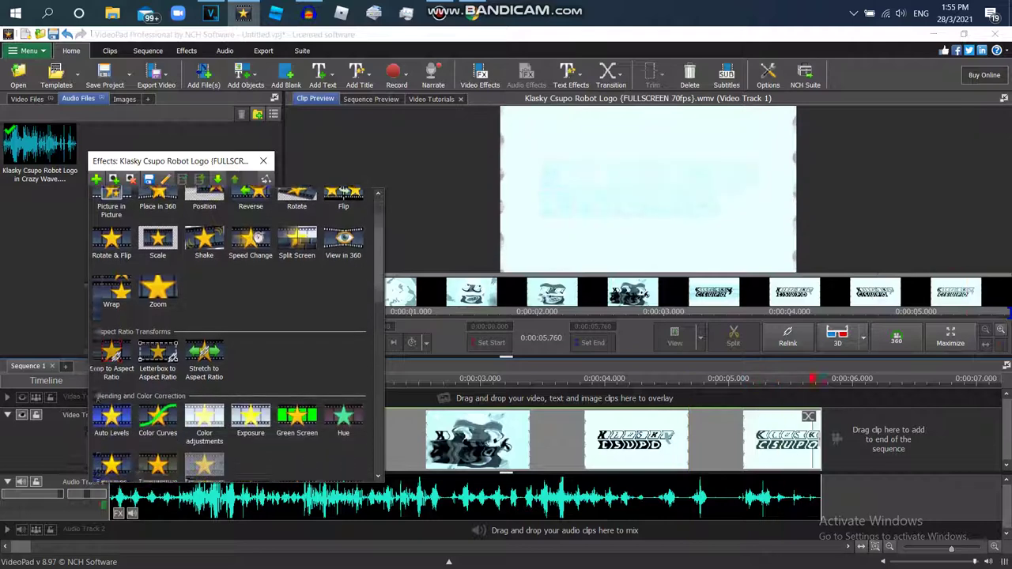
scroll(345, 198, "down", 3)
scroll(345, 198, "up", 3)
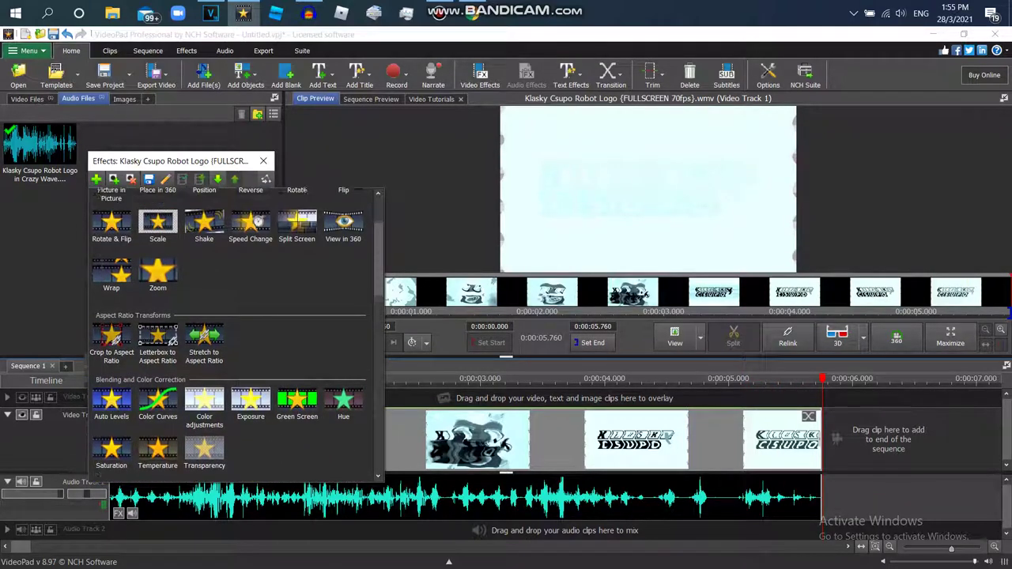
scroll(345, 198, "up", 3)
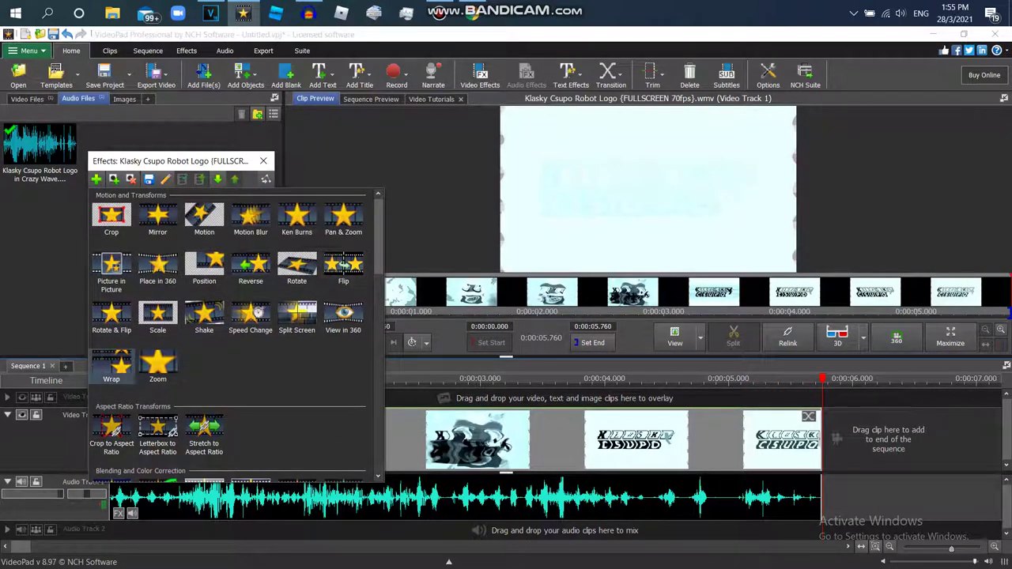
left_click(111, 366)
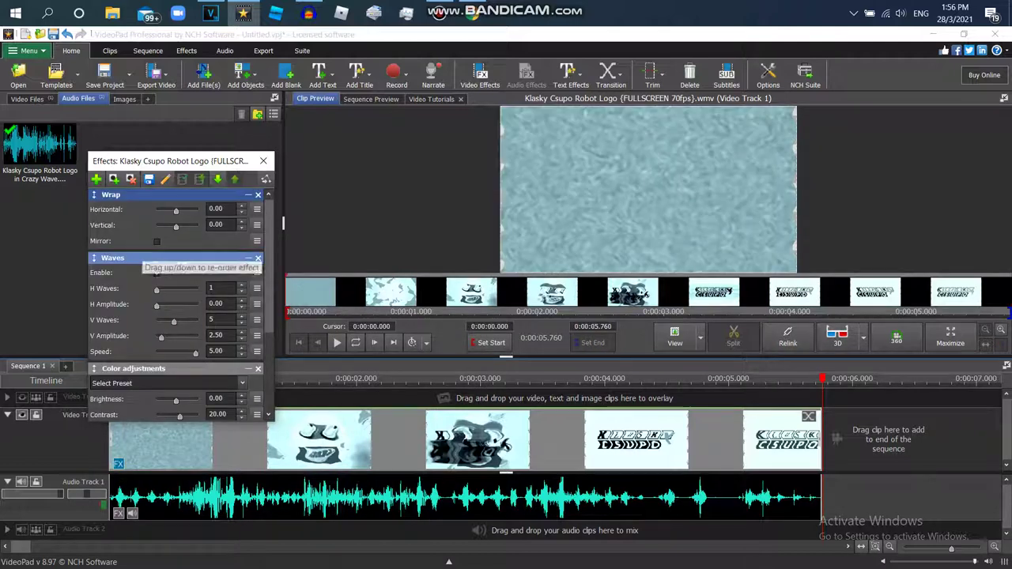
left_click_drag(119, 258, 119, 195)
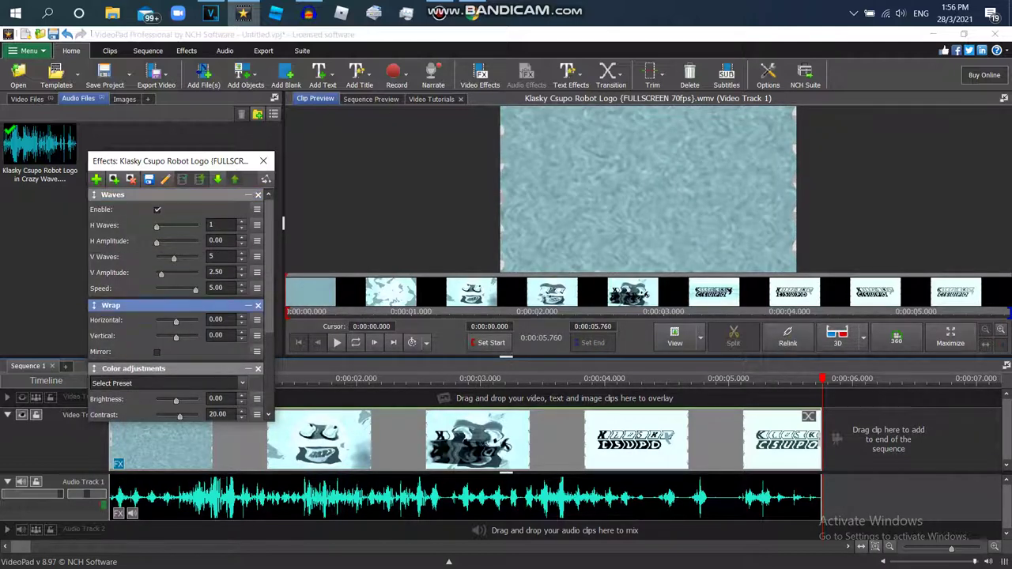
Step: Animate the Wrap effect's vertical value from -100 to 100 with the Ease Out preset and scrub through the clip
left_click_drag(176, 337, 208, 336)
key("BackSpace")
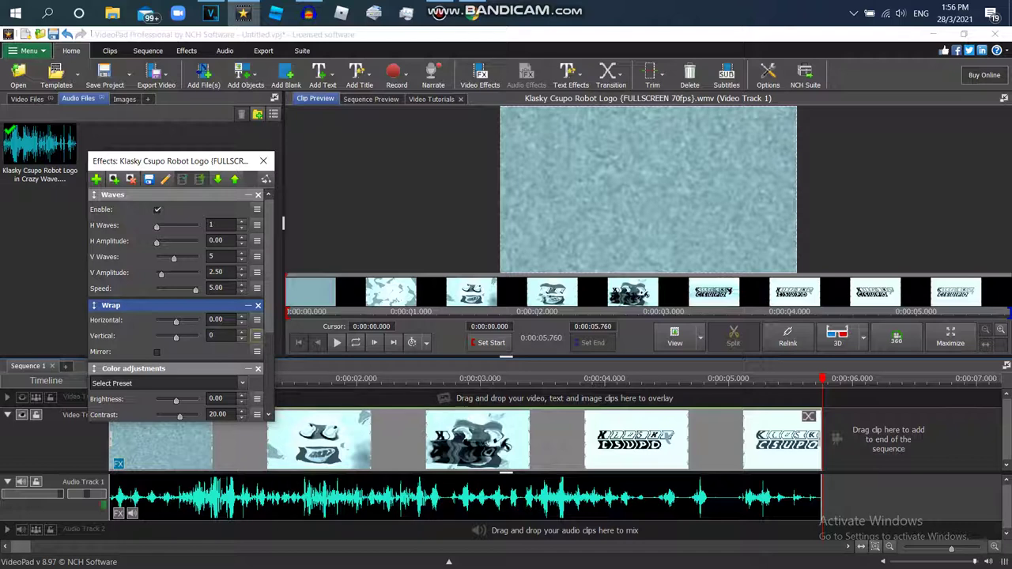
left_click(257, 335)
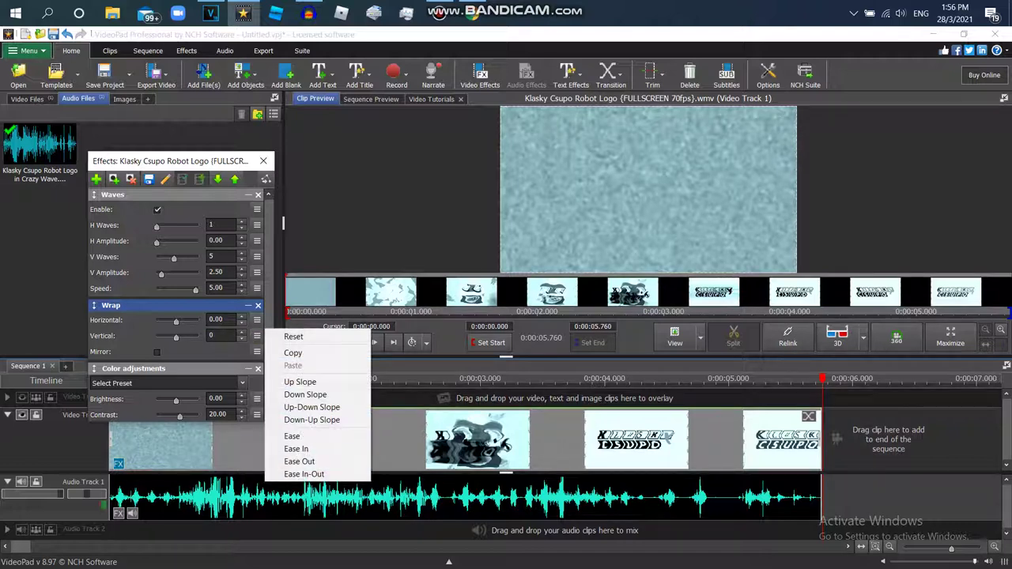
key("Escape")
left_click(257, 335)
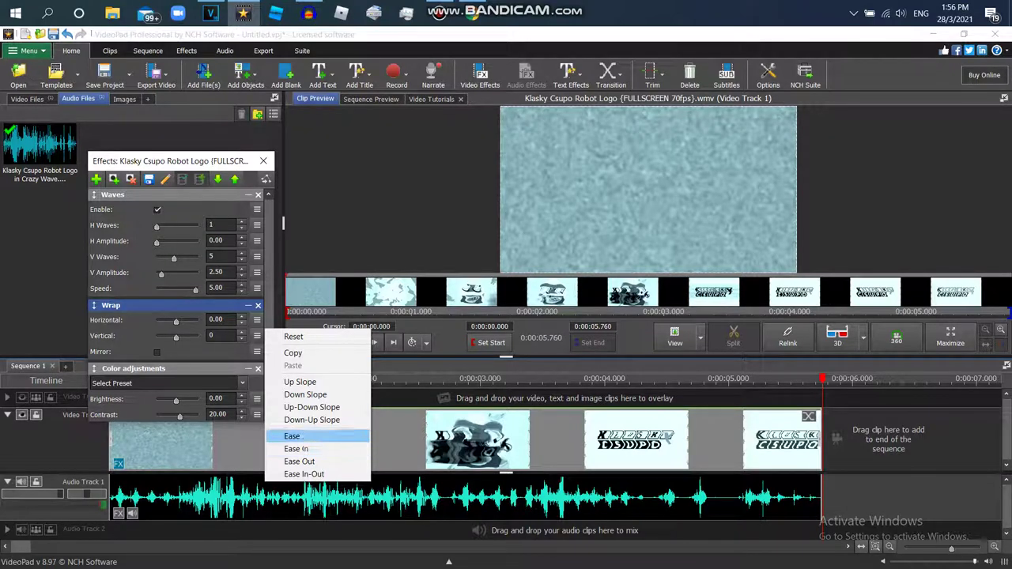
left_click(299, 461)
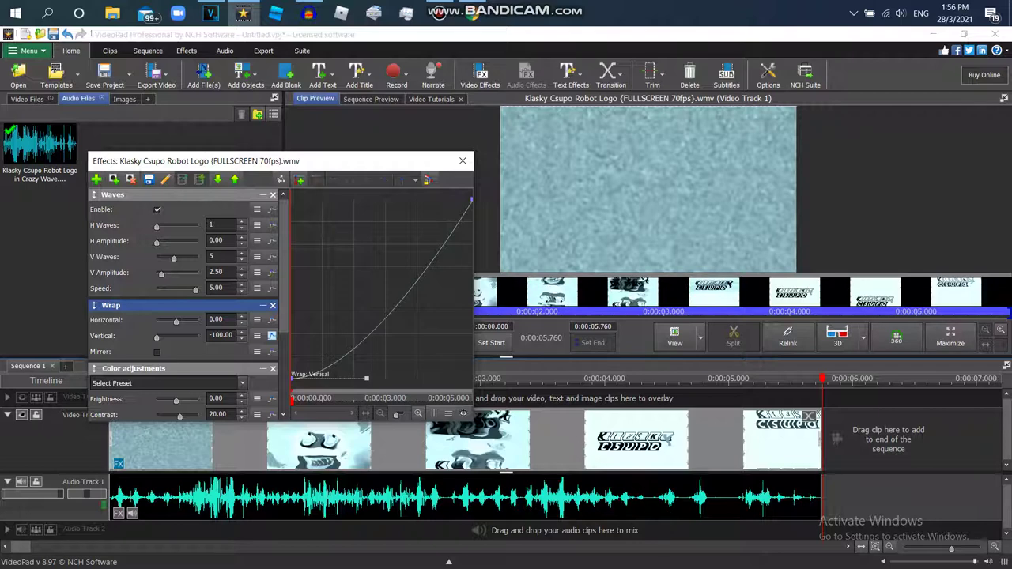
left_click_drag(514, 306, 654, 307)
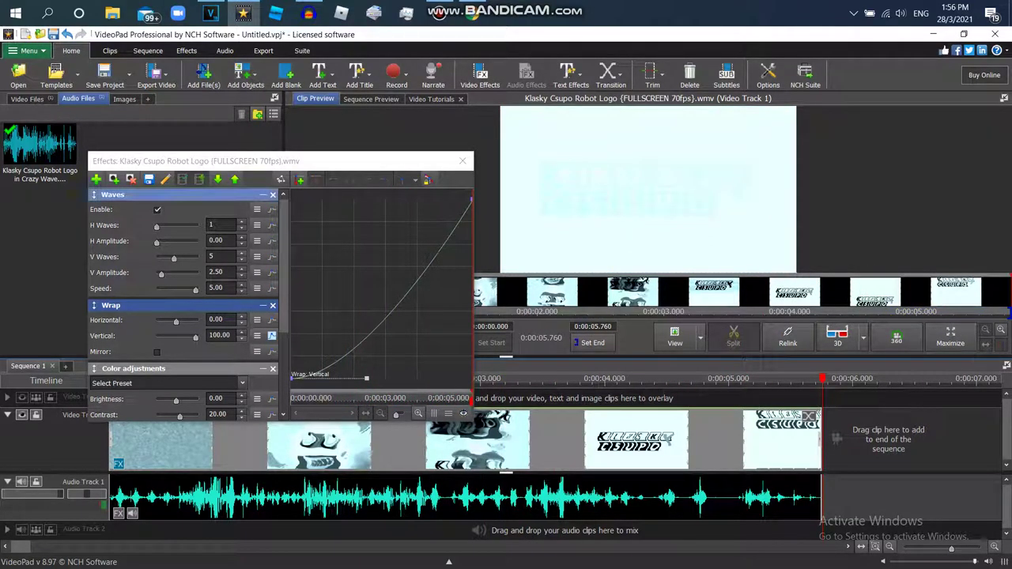
Step: Add a second Wrap effect above Waves and keyframe its vertical value from 100 at the start to -100 at the end
left_click(95, 179)
left_click(154, 362)
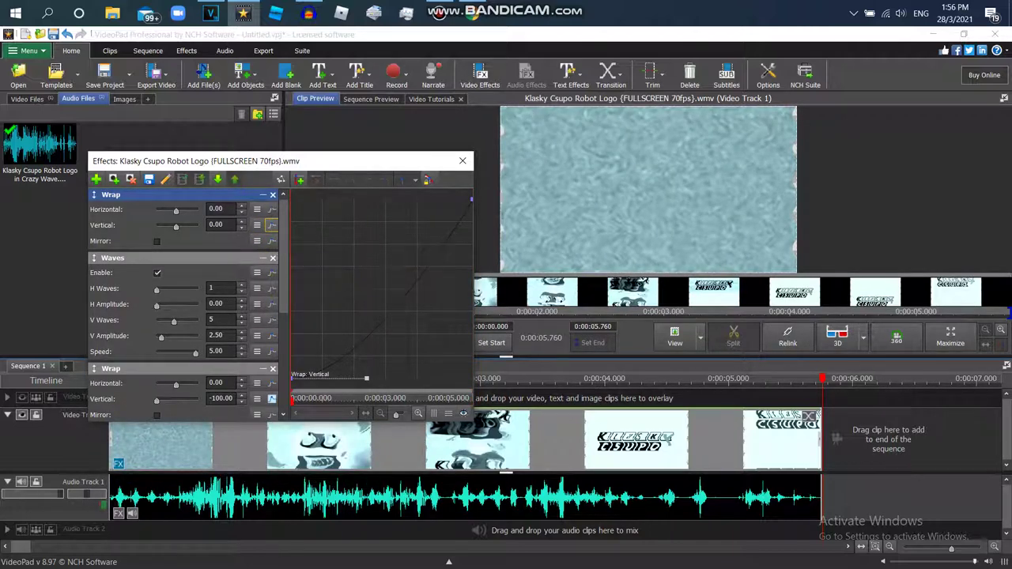
scroll(184, 304, "down", 1)
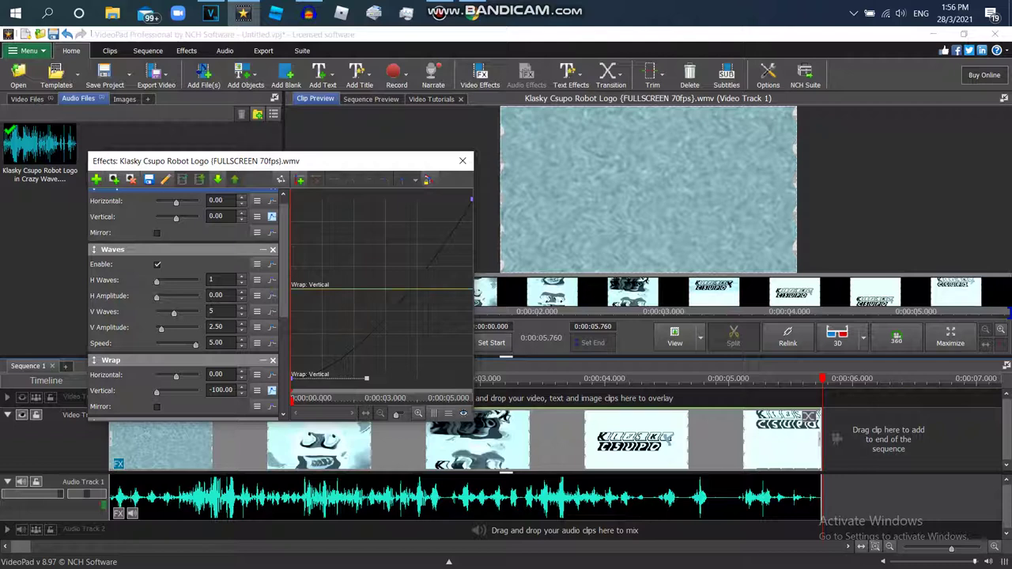
left_click_drag(292, 285, 293, 197)
left_click_drag(427, 199, 473, 381)
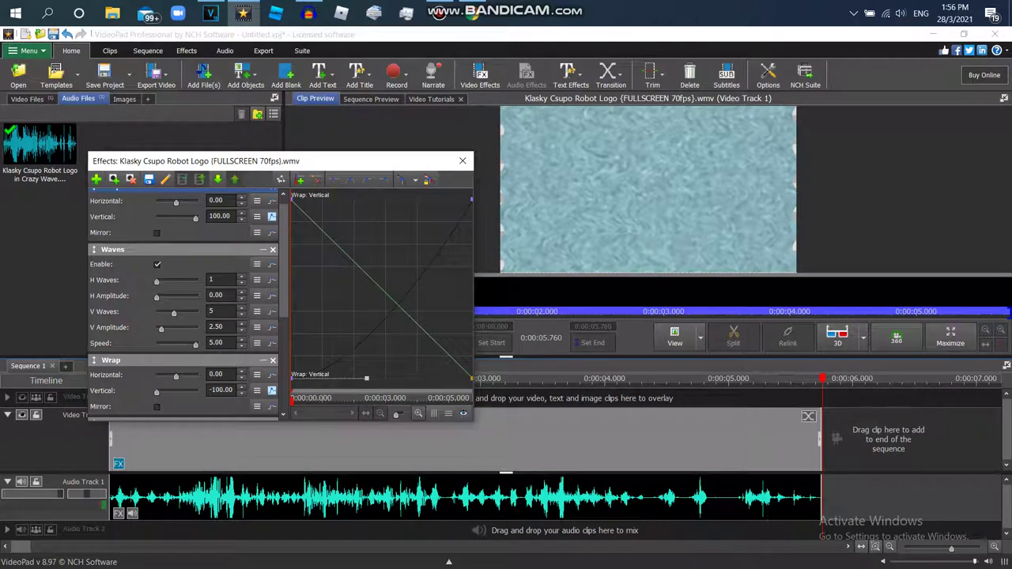
Step: Straighten the lower Wrap effect's vertical curve by deleting the extra point near its starting keyframe
left_click_drag(336, 361, 307, 381)
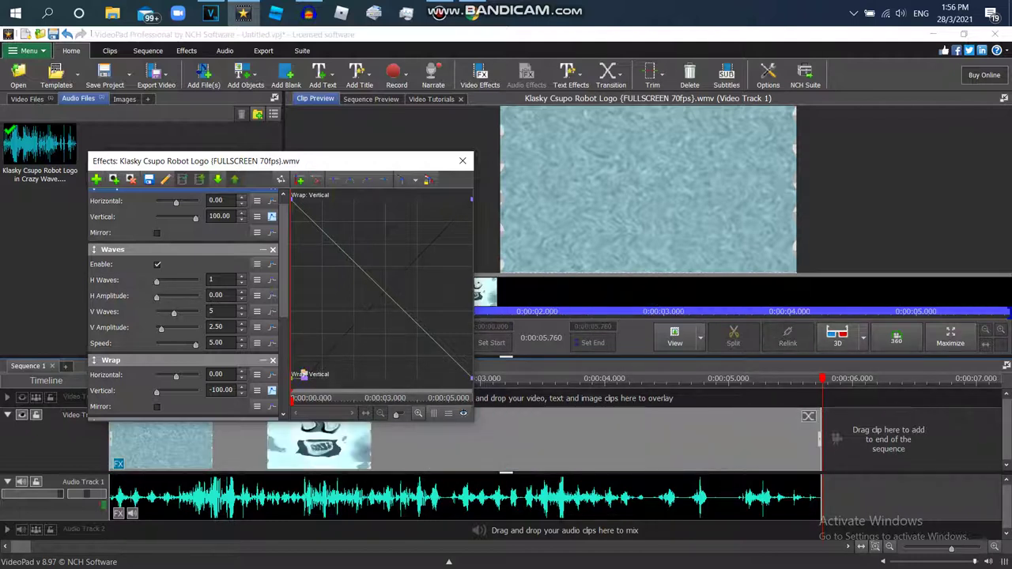
right_click(304, 374)
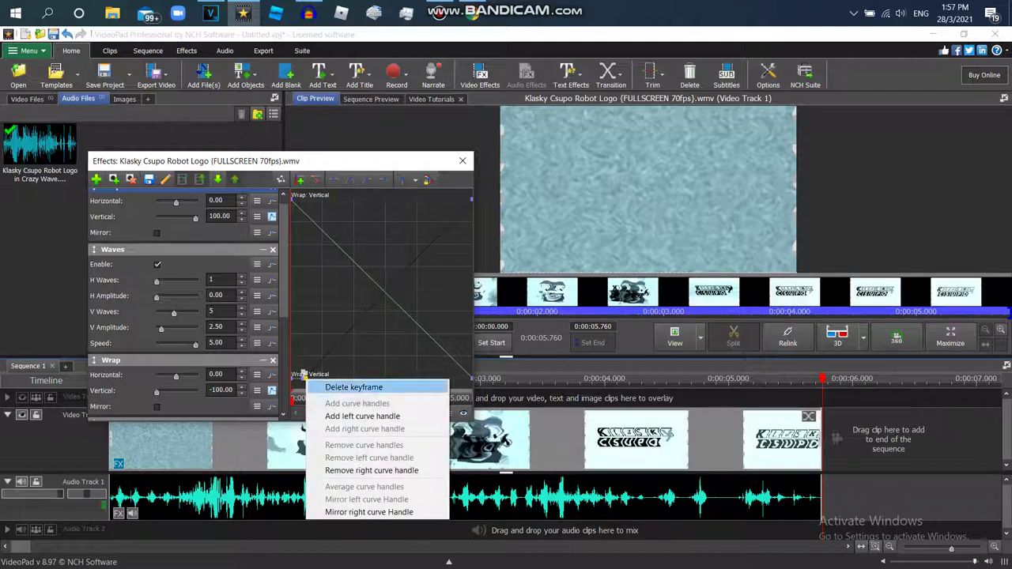
left_click(309, 385)
right_click(303, 378)
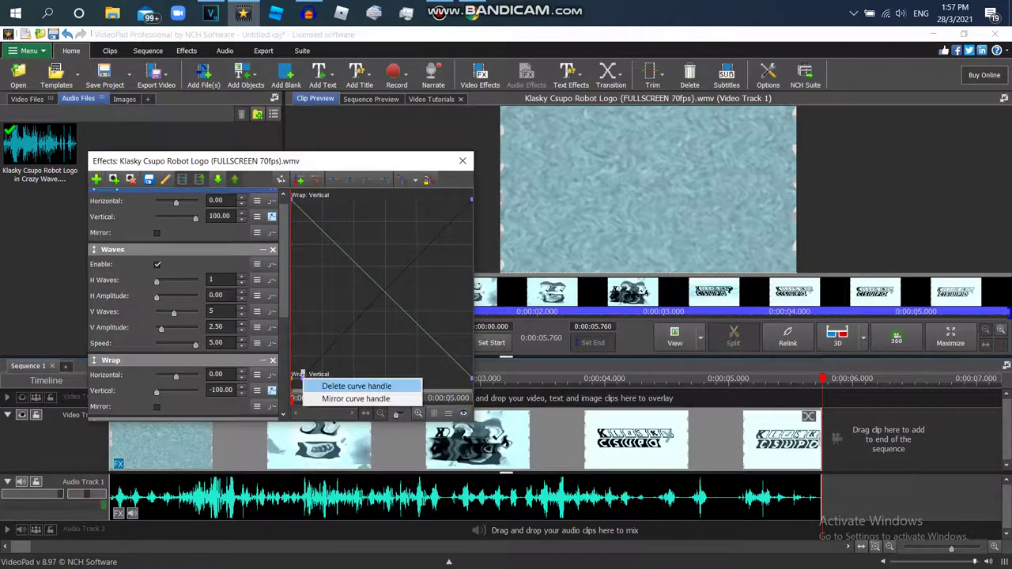
left_click(310, 386)
right_click(303, 377)
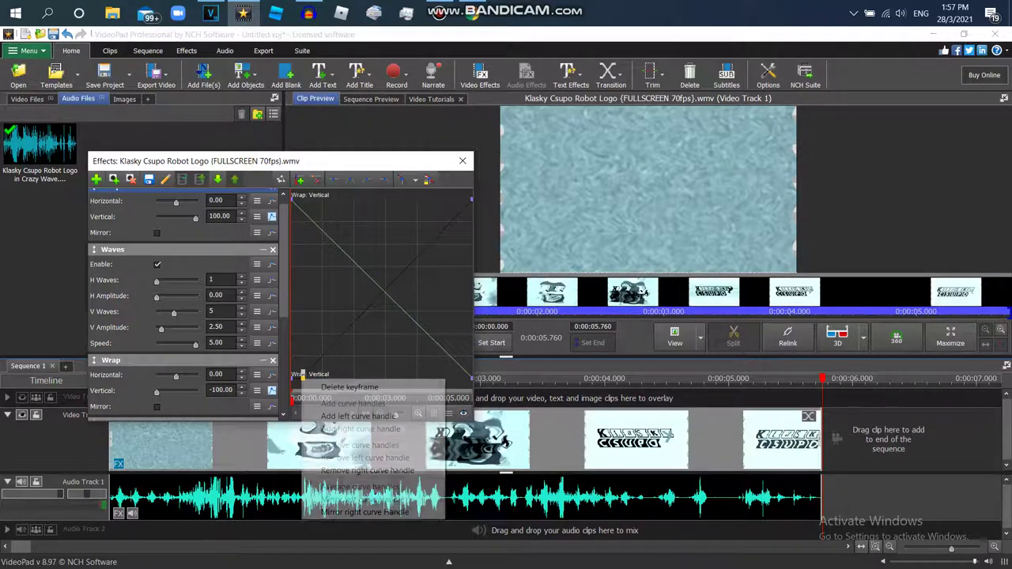
left_click(340, 387)
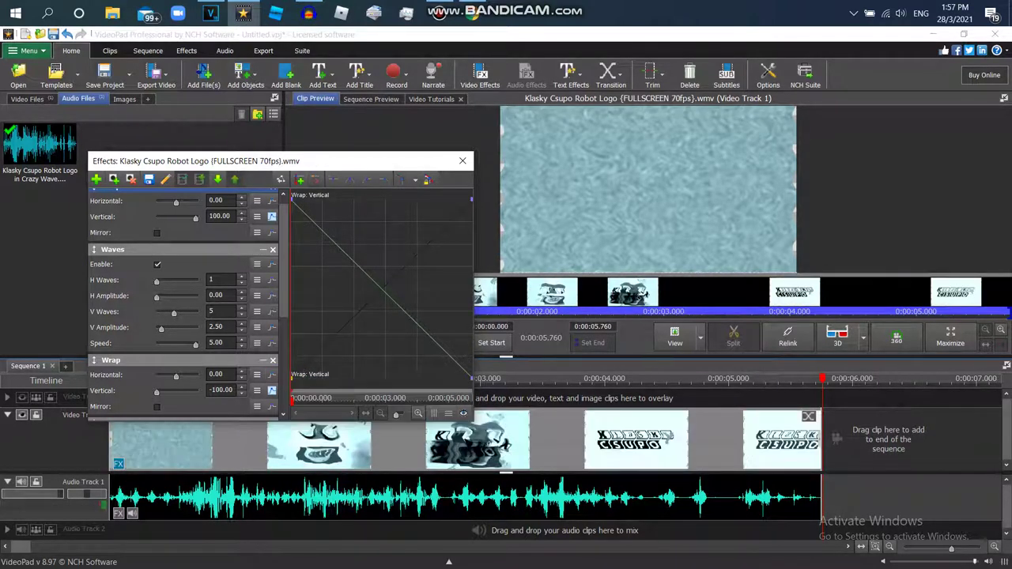
Step: Scrub back to the clip start, close the effects window and play the logo clip to check the wrap motion
left_click(558, 310)
left_click_drag(556, 310, 287, 317)
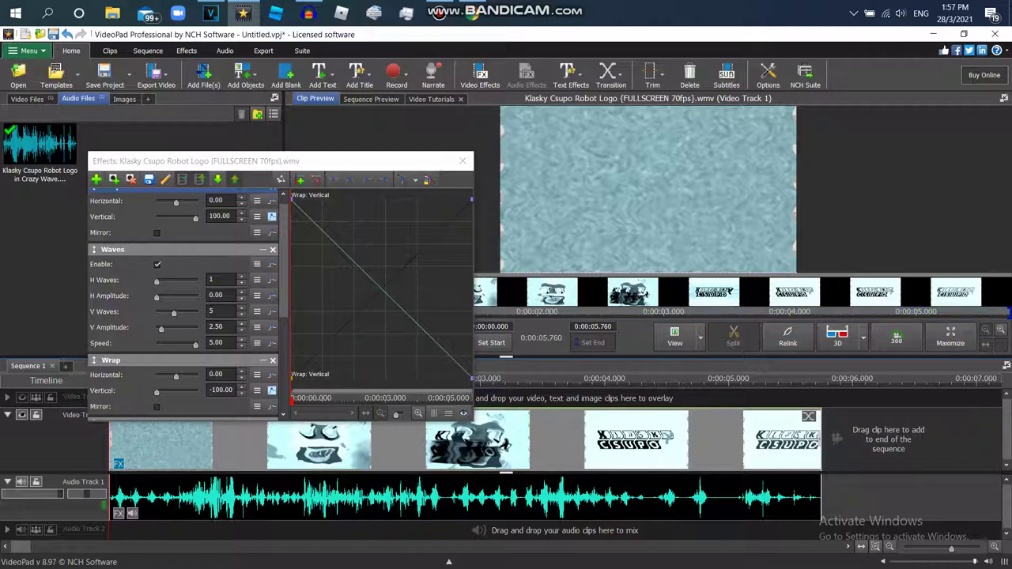
left_click(462, 161)
left_click(336, 343)
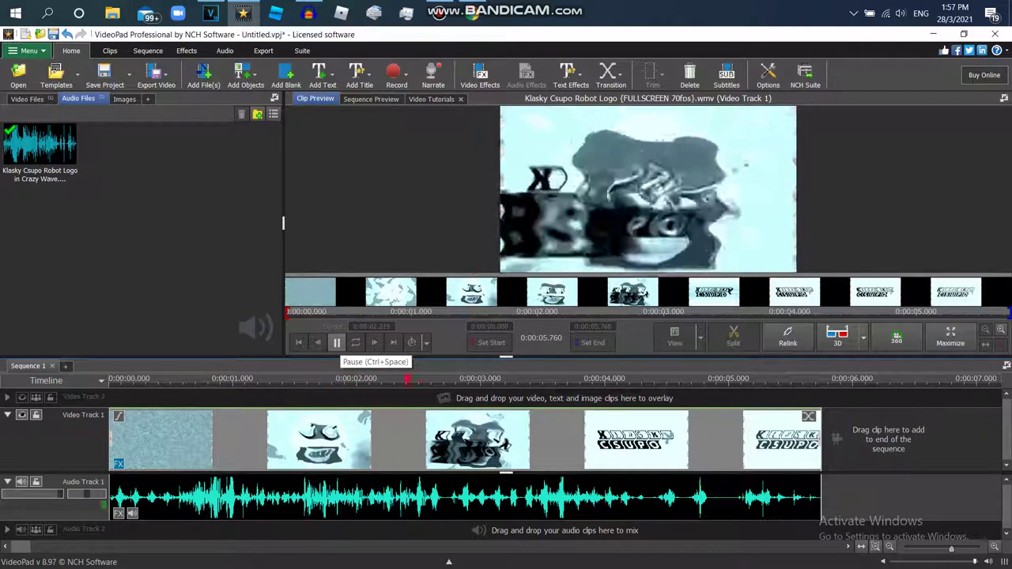
left_click(336, 342)
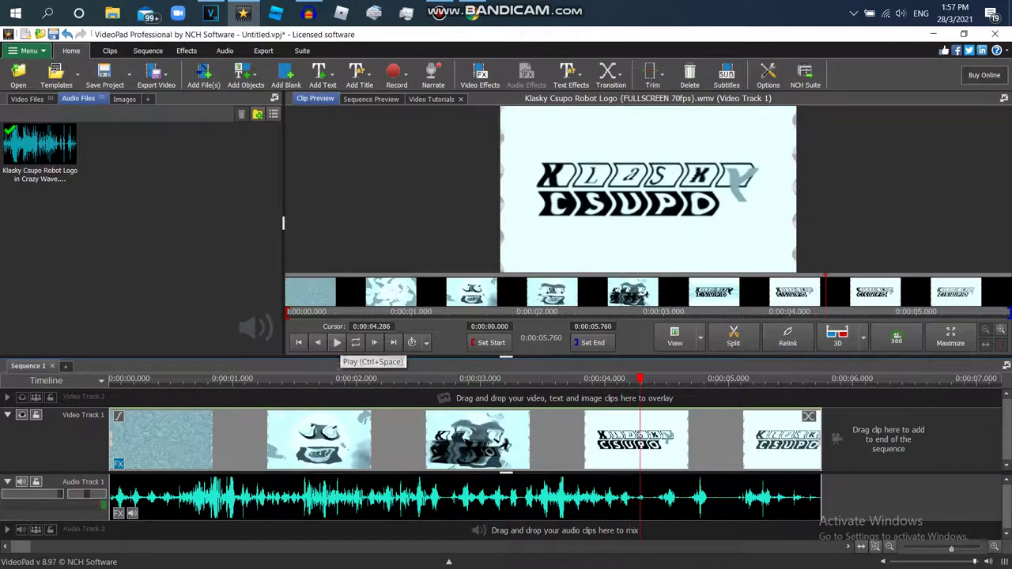
Step: Save the logo clip's effects as a template named "Crazy Wave" and close the effects window
left_click(119, 464)
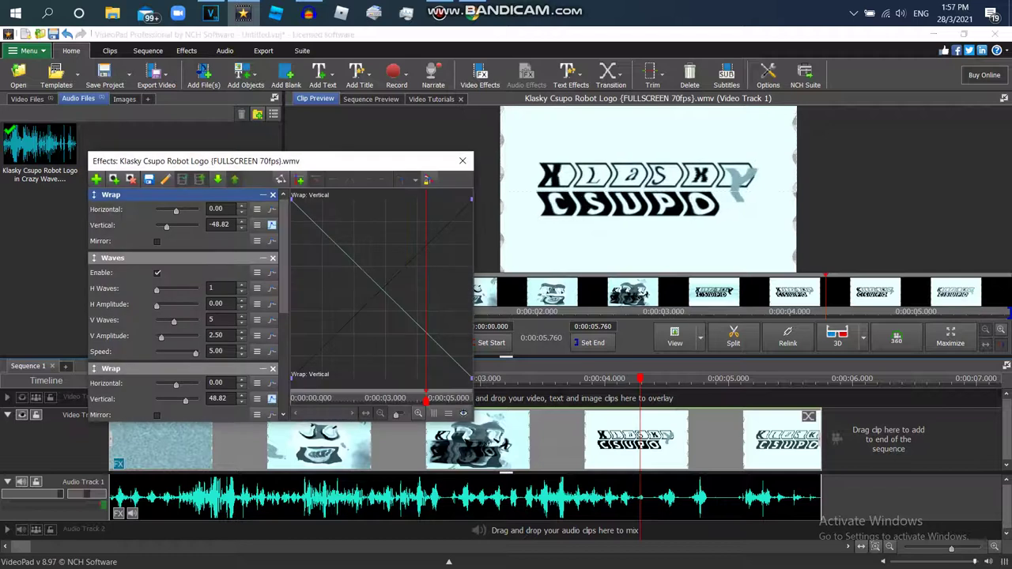
left_click(148, 179)
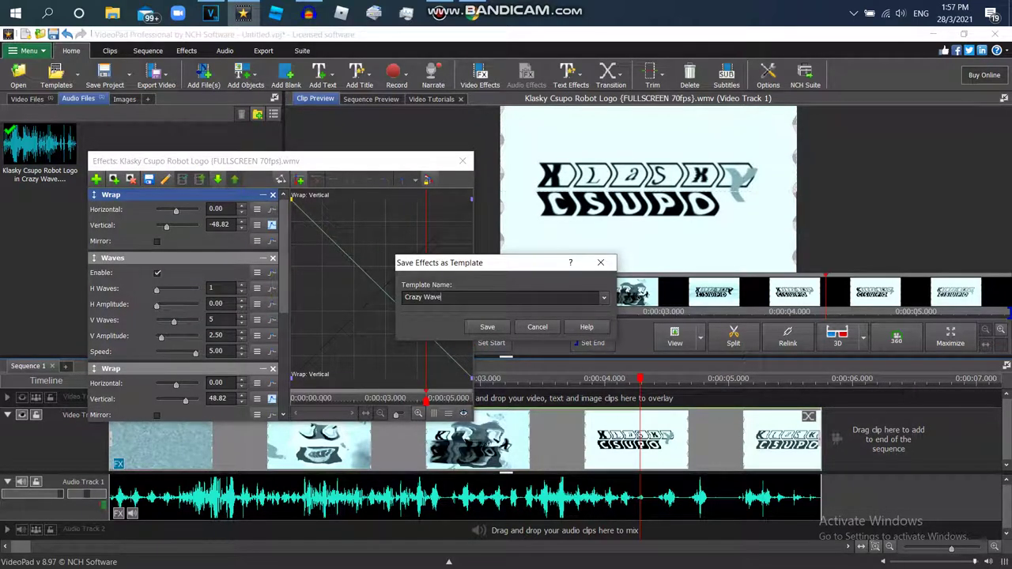
key("Return")
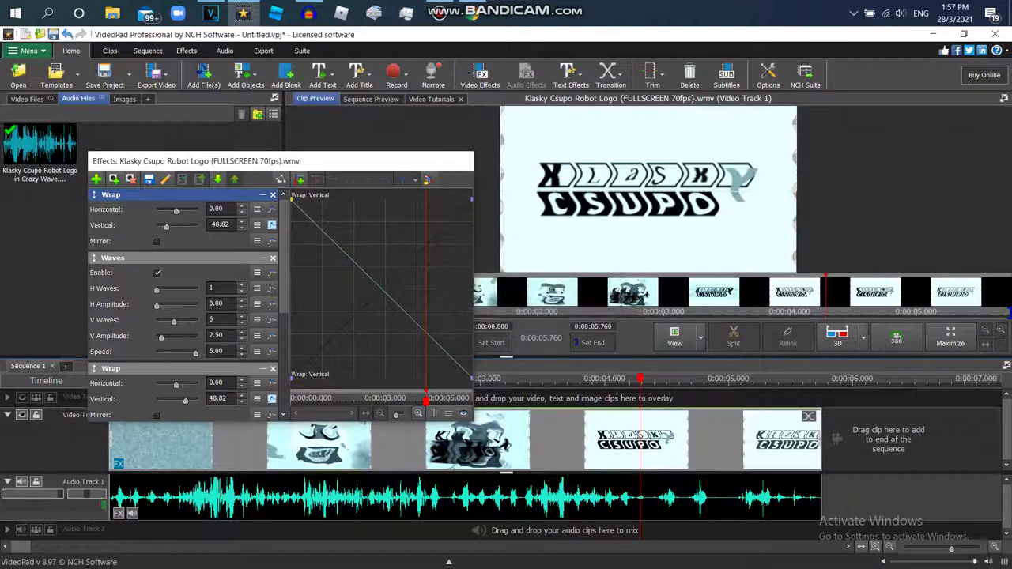
left_click(462, 161)
Step: At the clip's first frame, set the upper Wrap's vertical value to 50 and the lower Wrap's to -50
left_click(380, 302)
mouse_move(380, 302)
left_mouse_down()
mouse_move(287, 302)
mouse_move(393, 301)
left_mouse_up()
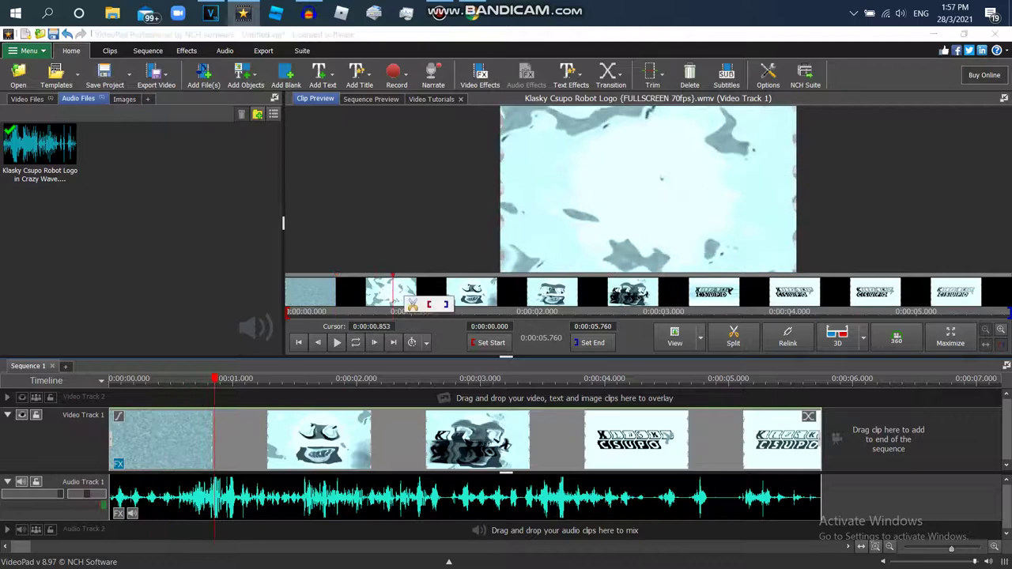
left_click(118, 464)
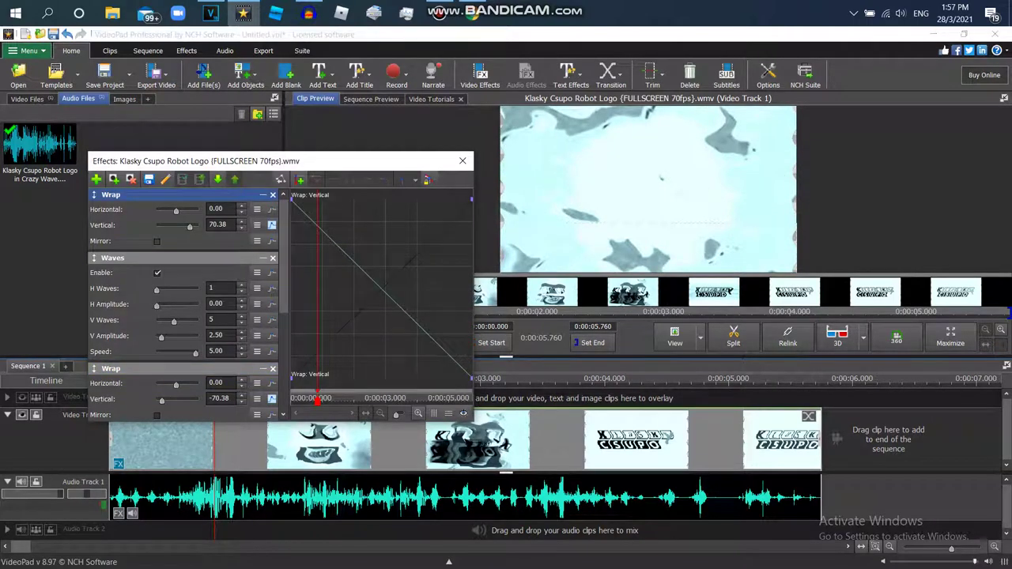
left_click_drag(318, 401, 291, 400)
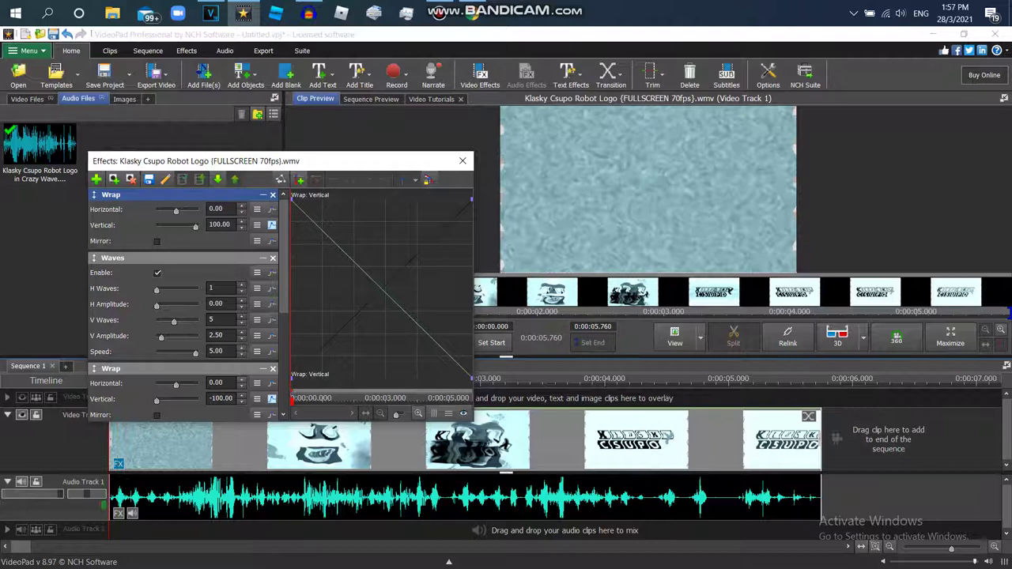
type("50")
key("Return")
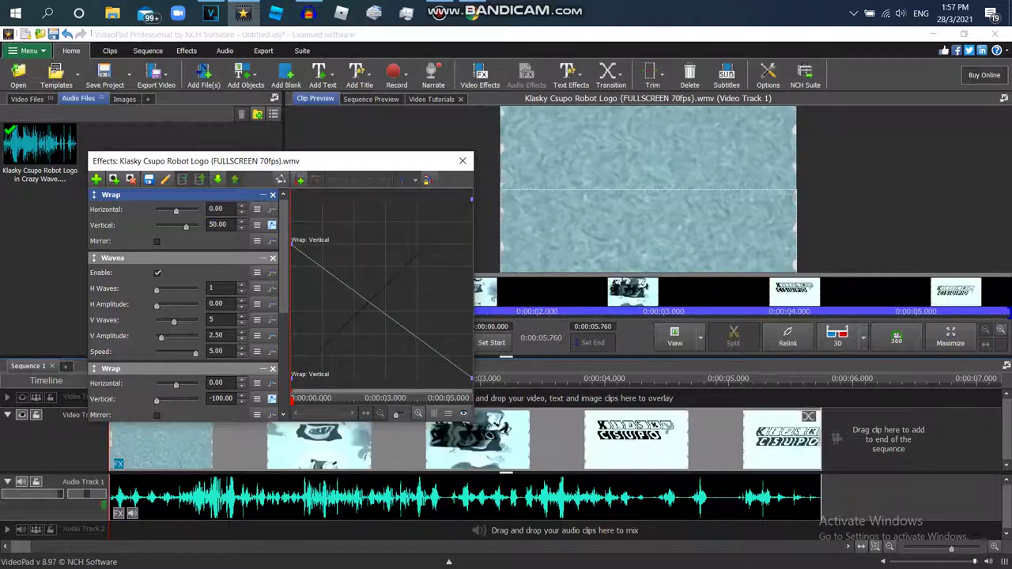
type("5")
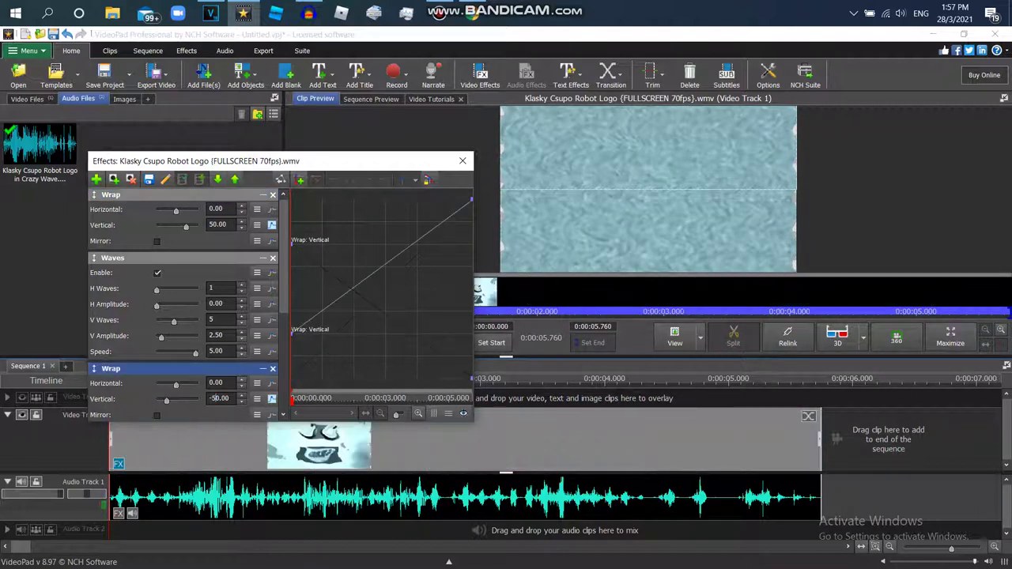
Step: At the clip's end, set the upper Wrap's vertical value to -50 and the lower Wrap's to 50, and return to the clip start
mouse_move(291, 400)
left_mouse_down()
mouse_move(304, 400)
mouse_move(292, 400)
left_mouse_up()
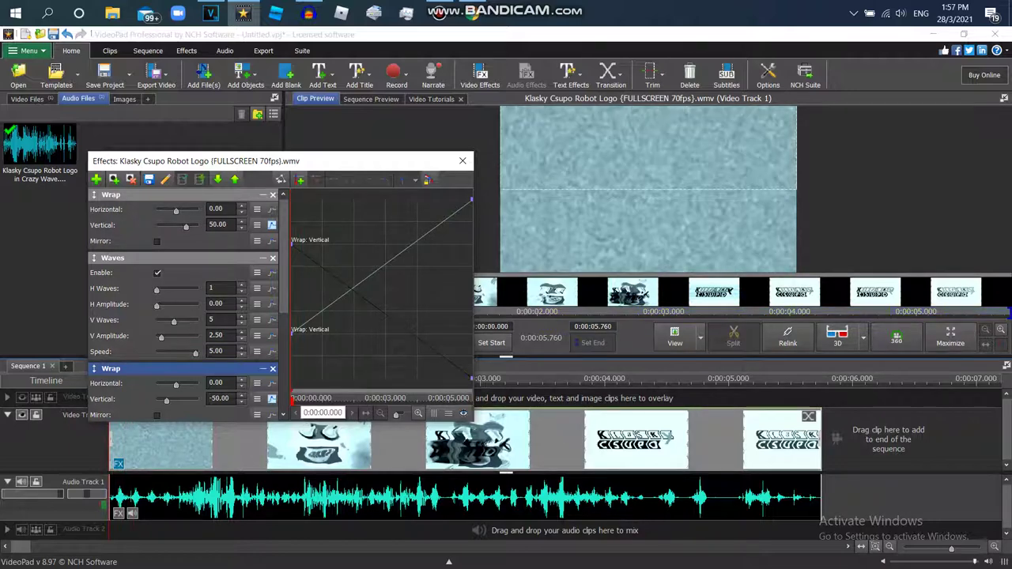
left_click_drag(291, 400, 472, 400)
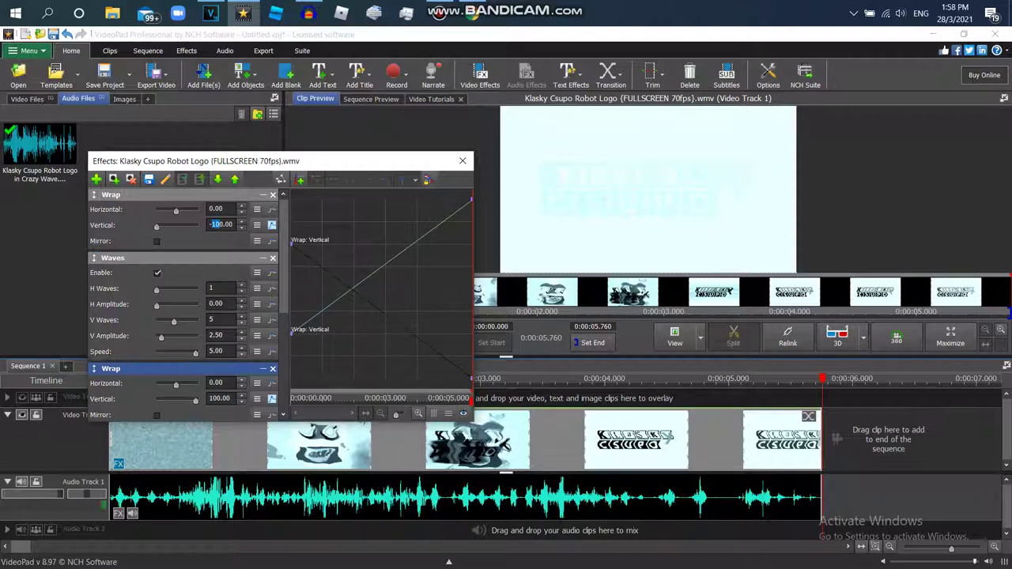
type("5")
left_click_drag(209, 398, 219, 399)
type("5")
left_click_drag(392, 400, 292, 401)
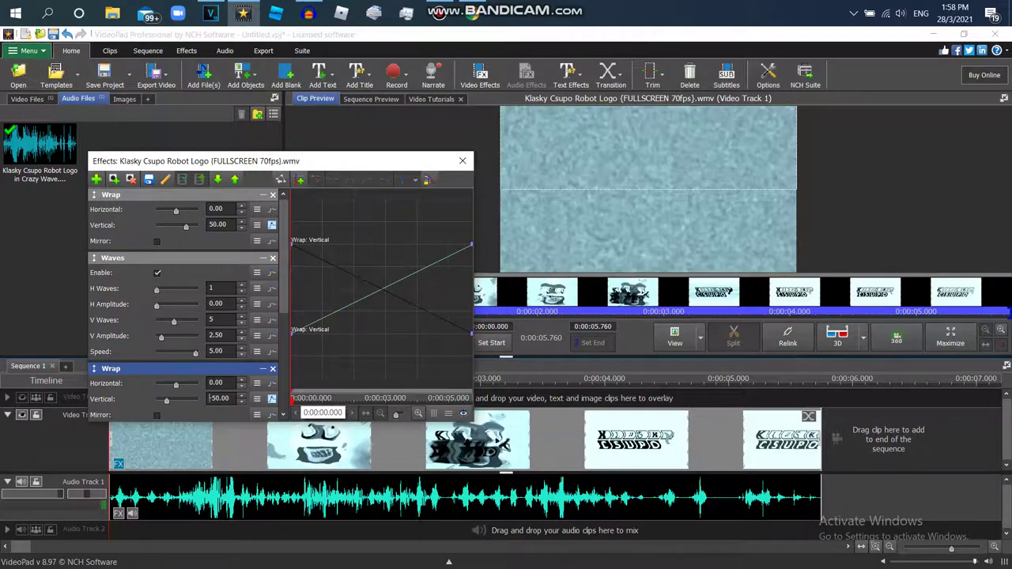
left_click(174, 194)
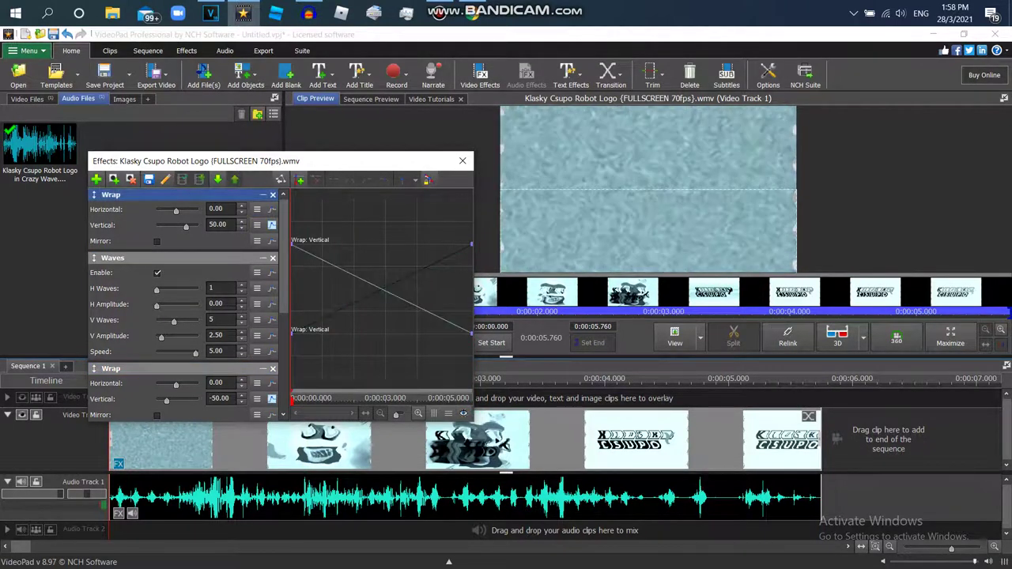
mouse_move(292, 400)
left_mouse_down()
mouse_move(355, 400)
mouse_move(292, 400)
left_mouse_up()
Step: Save the logo clip's effects over the existing "Crazy Wave" template and close the effects window
left_click(149, 179)
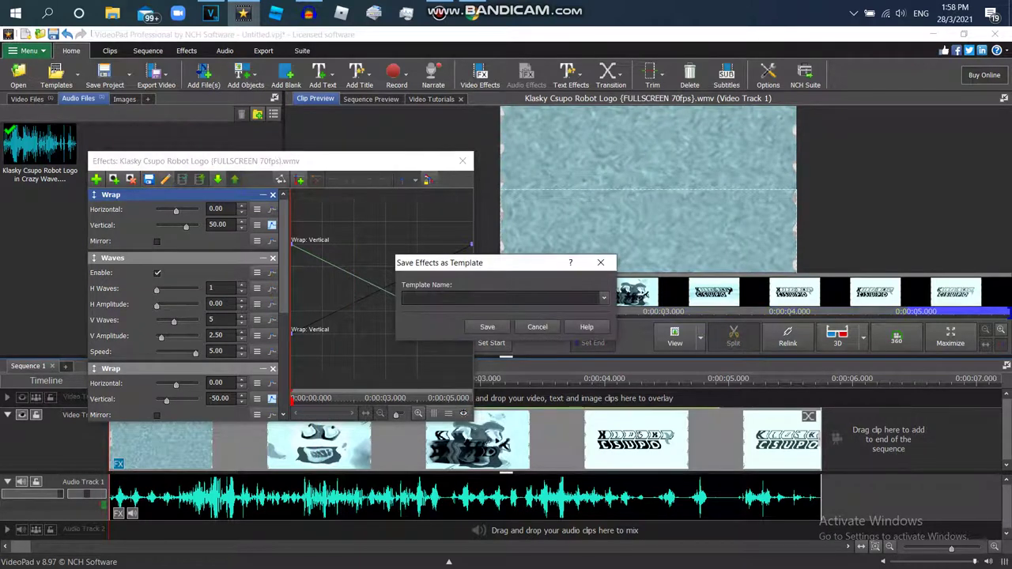
left_click(603, 298)
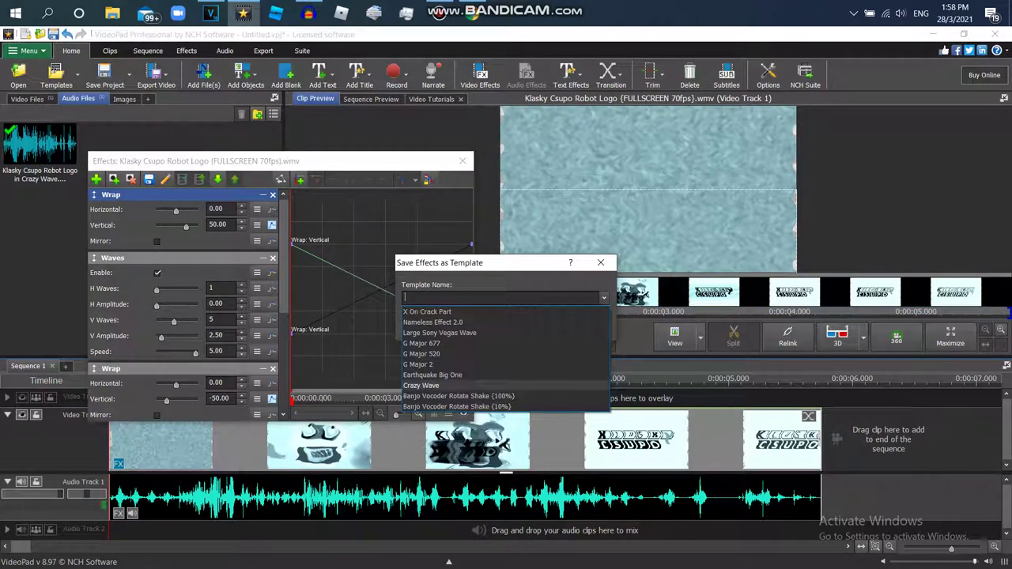
left_click(423, 386)
key("Return")
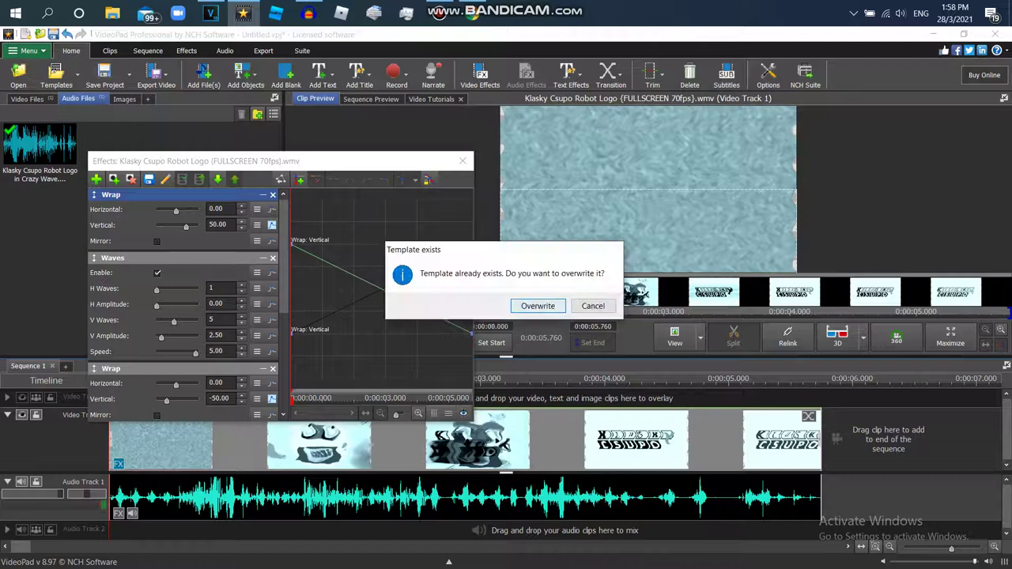
left_click(538, 306)
left_click(462, 161)
Step: Check the Bandicam recorder, minimize it, and play the sequence from its start to check the wave and wrap motion
left_click(439, 13)
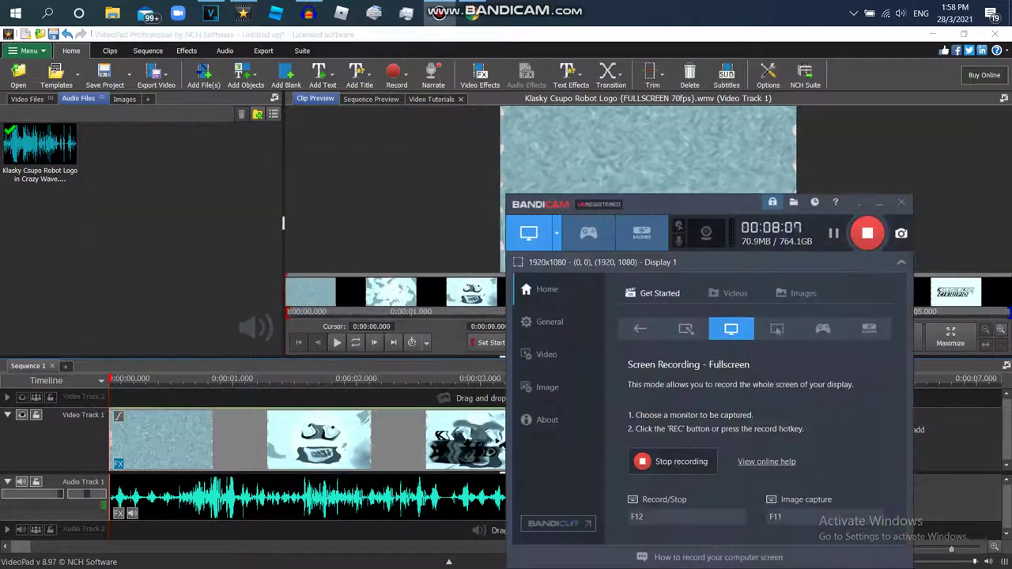
left_click(878, 202)
key("space")
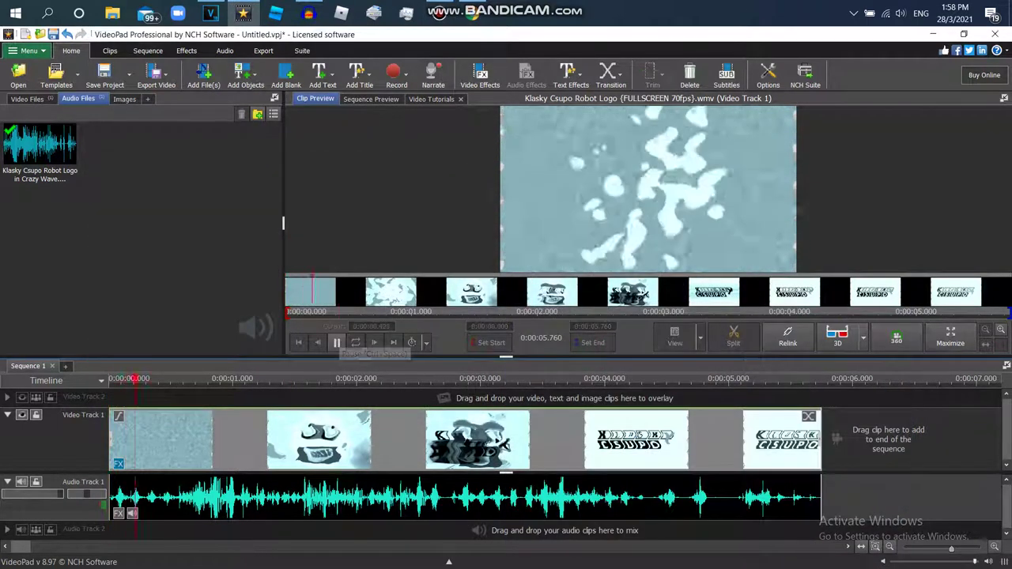
left_click_drag(190, 380, 109, 380)
key("space")
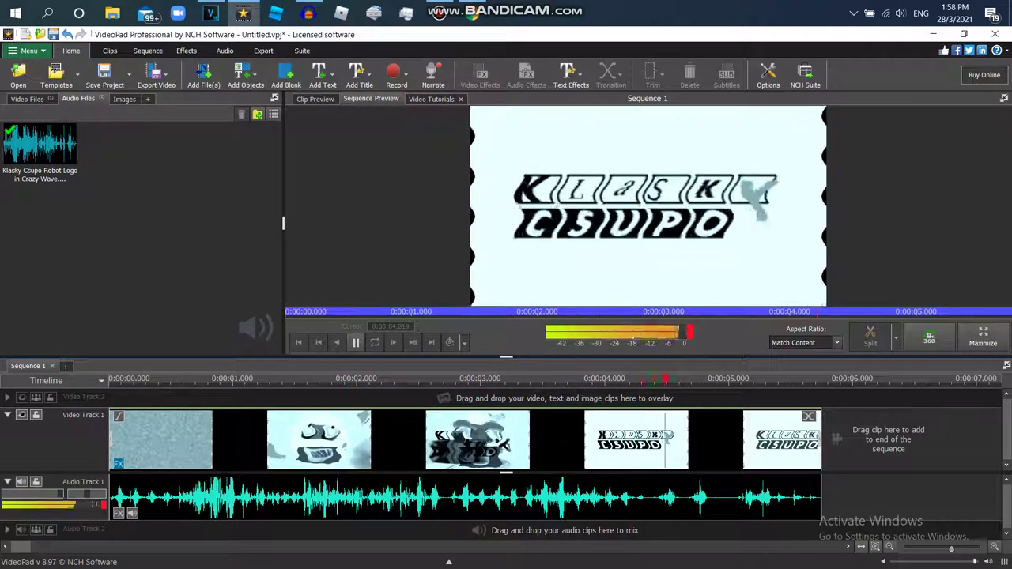
Step: Export the sequence as an MP4 video file named "Klasky Csupo in Crazy Wave (VIDEOPAD" with the automatically matched 1920 x 1080 resolution
left_click(156, 75)
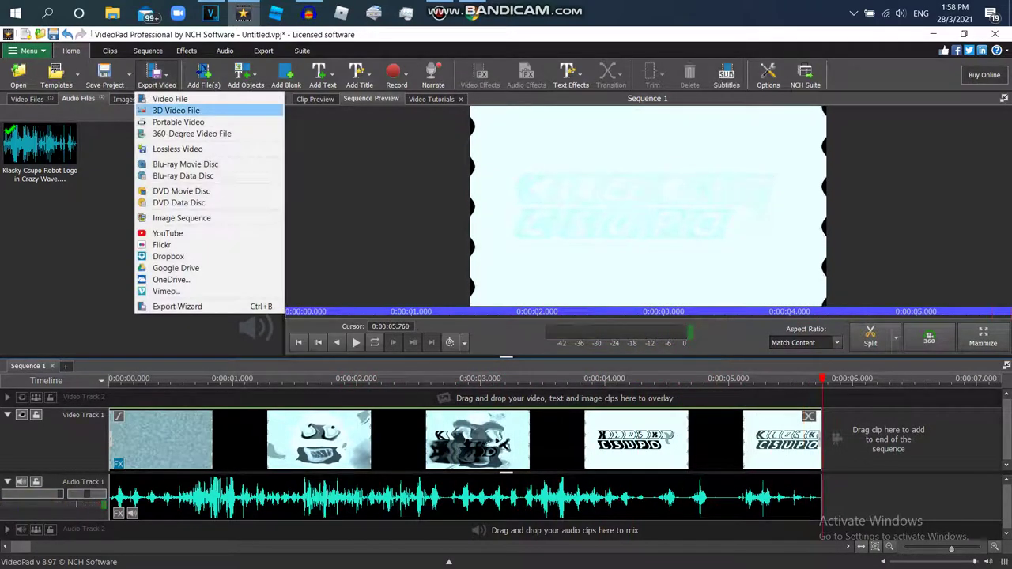
left_click(162, 99)
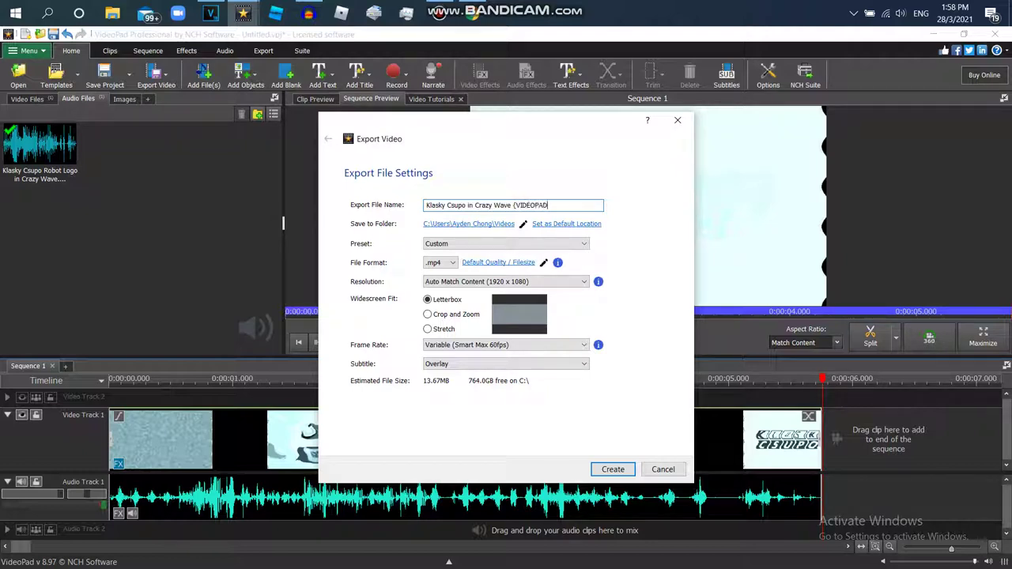
key("Return")
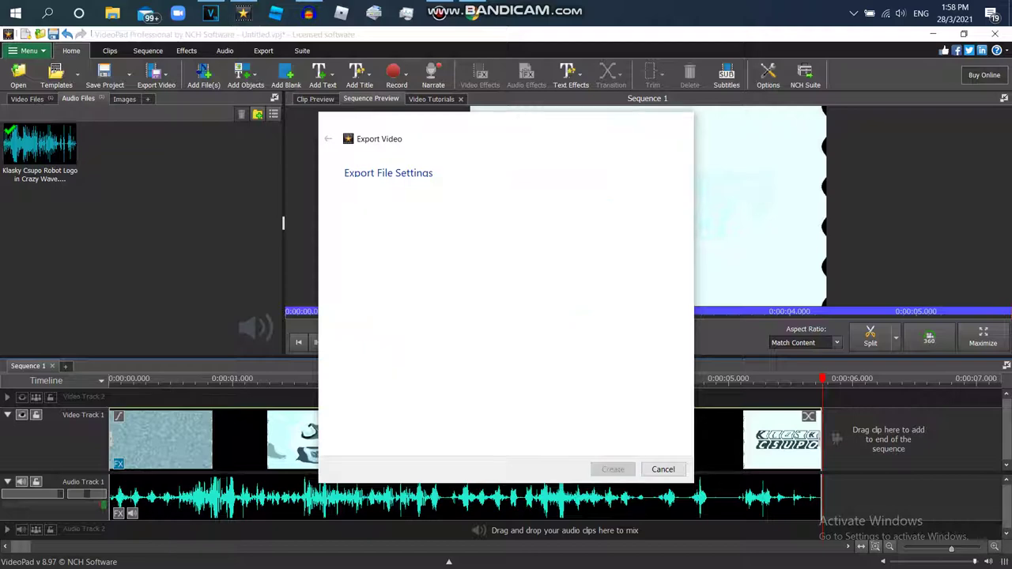